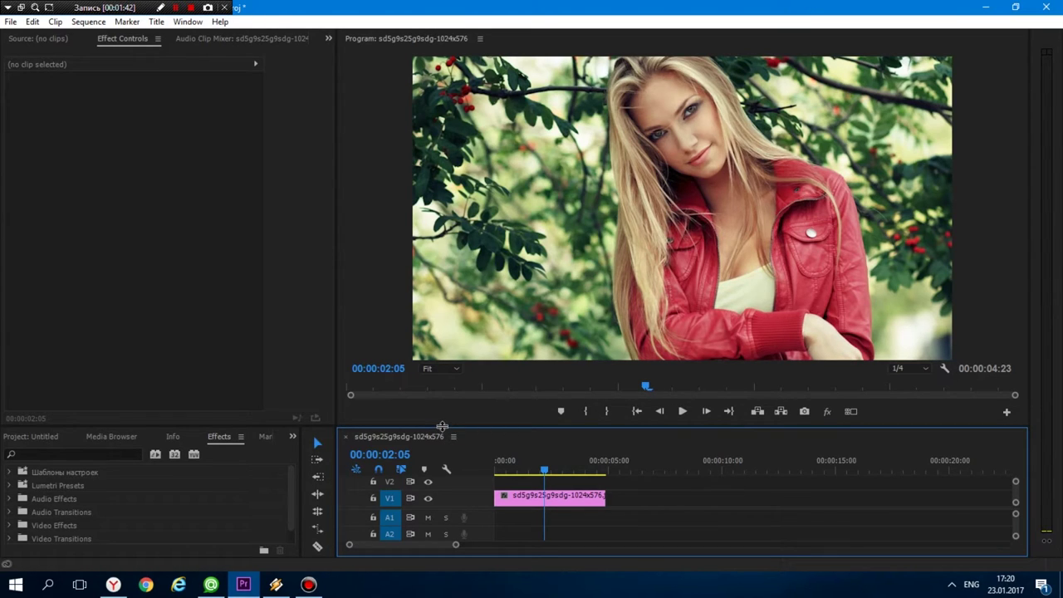
Step: Drag Lumetri Color from Video Effects > Color Correction onto the photo clip on V1
left_click_drag(442, 426, 440, 405)
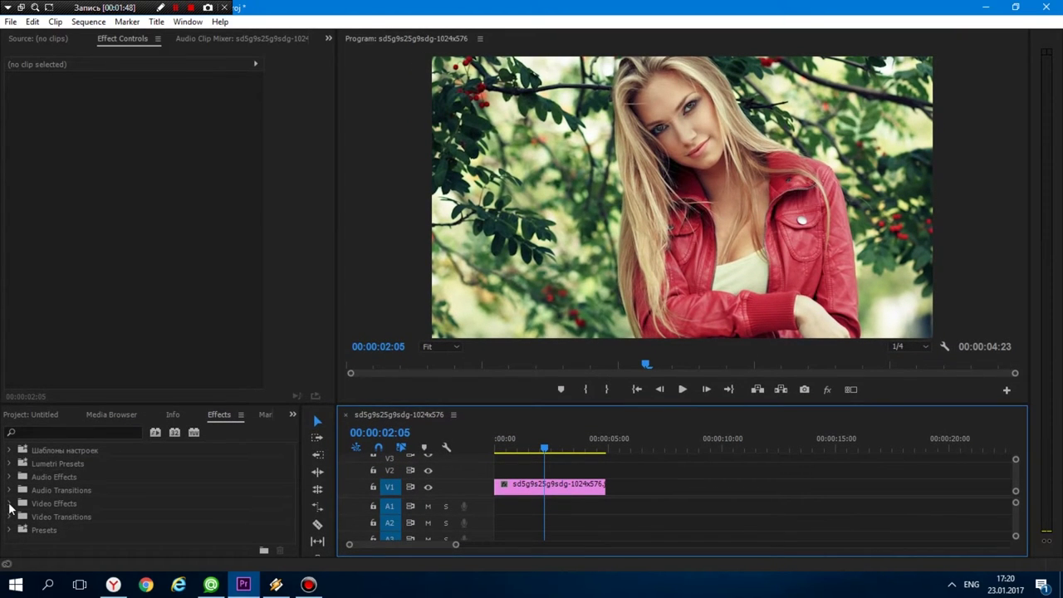
left_click(10, 504)
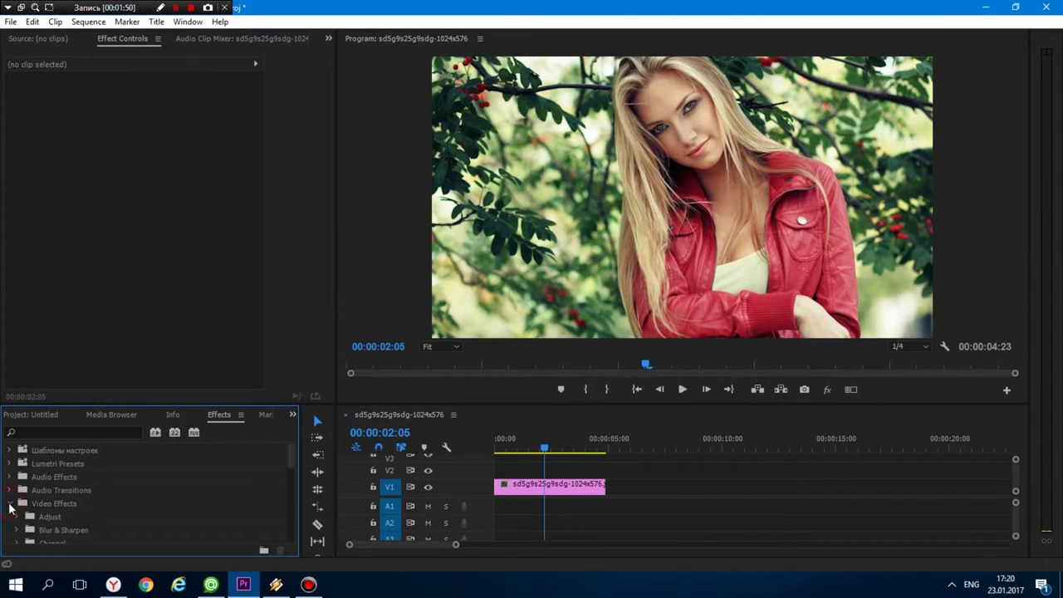
mouse_move(289, 456)
left_mouse_down()
mouse_move(285, 488)
mouse_move(281, 479)
left_mouse_up()
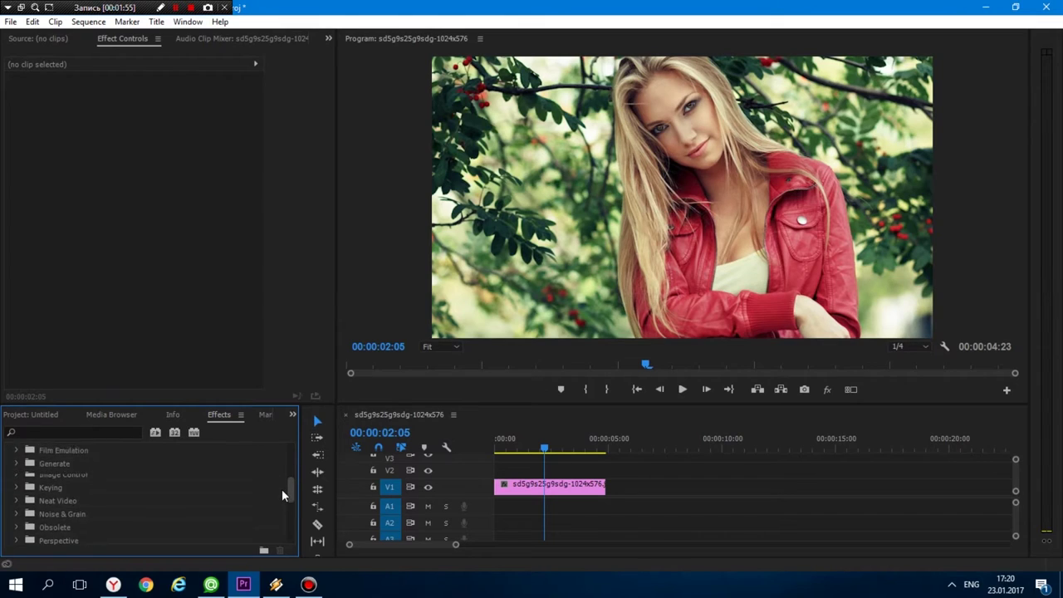
left_click(16, 466)
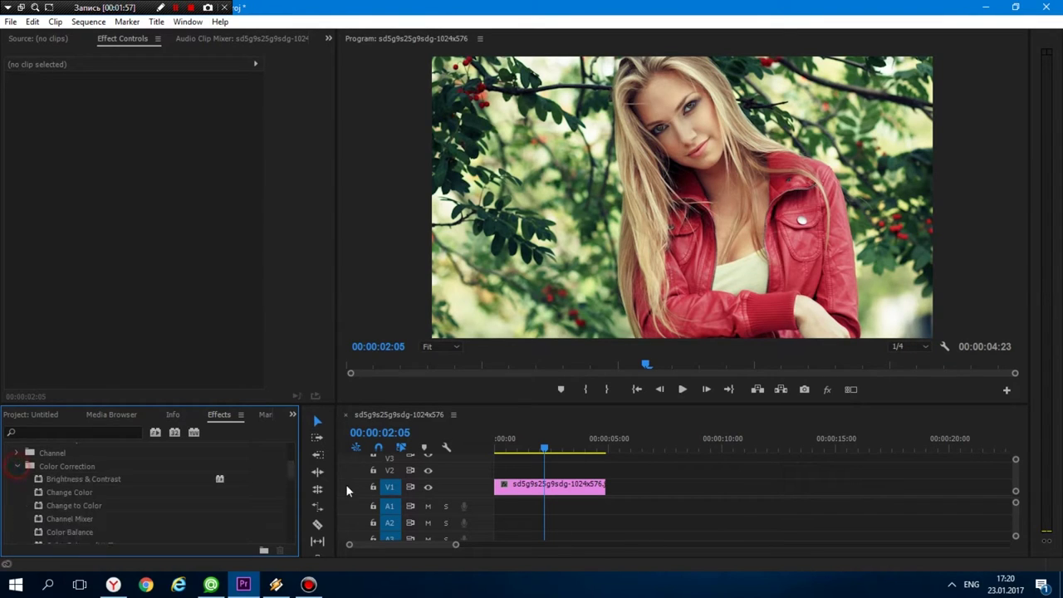
left_click_drag(296, 466, 284, 465)
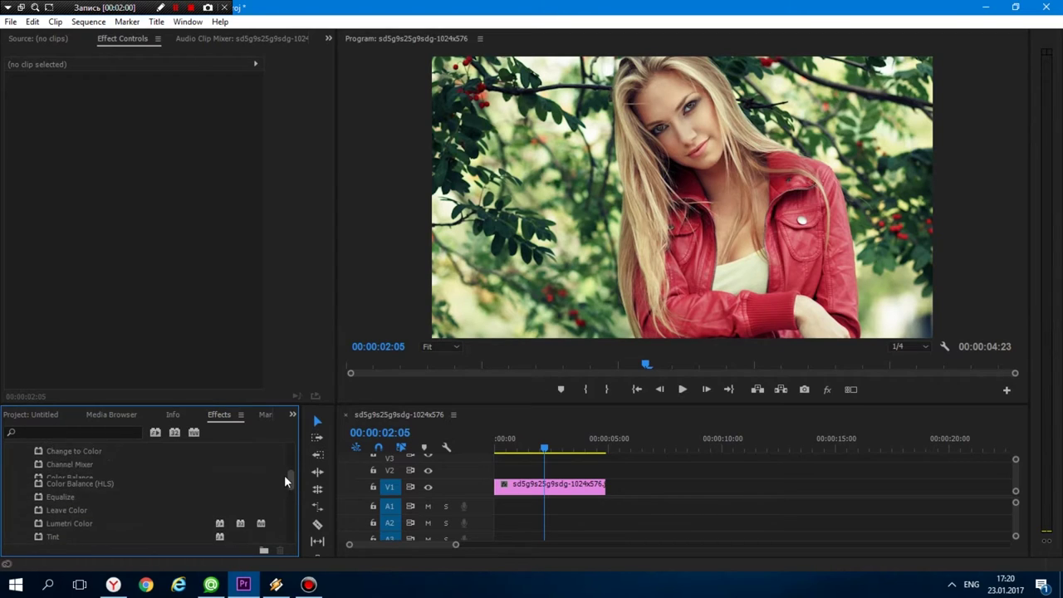
left_click(17, 462)
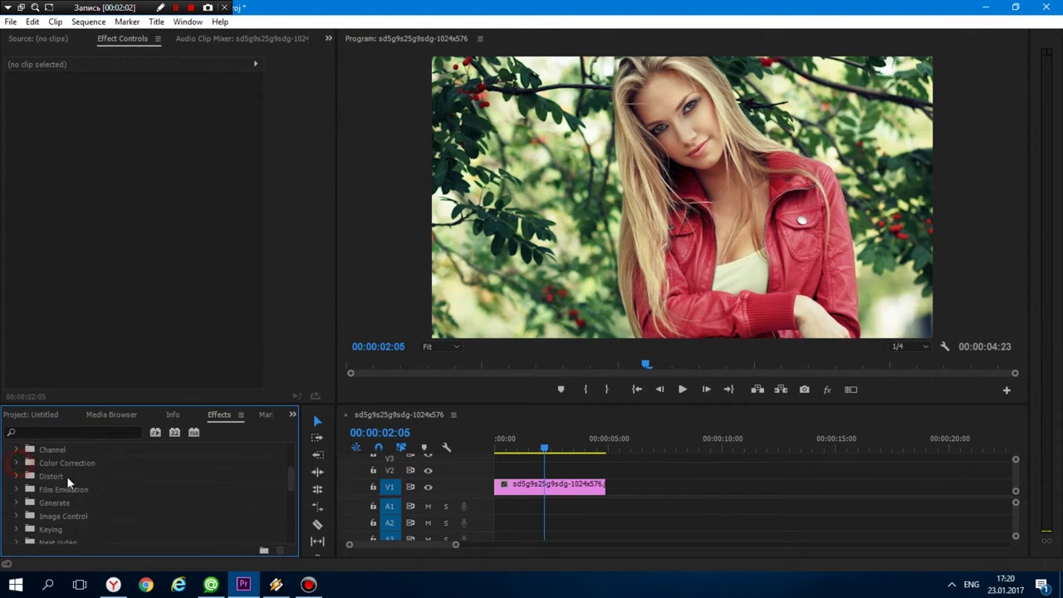
left_click(17, 462)
scroll(79, 507, "down", 1)
scroll(78, 507, "down", 1)
left_click_drag(73, 515, 535, 486)
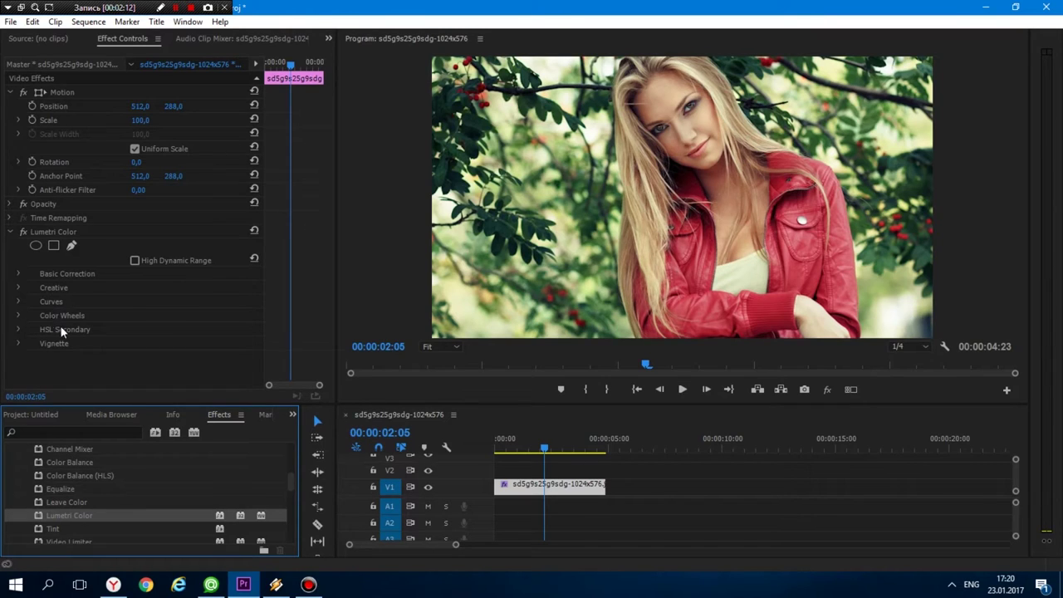
Step: Expand Lumetri Color's HSL Secondary section to reveal the Key colour and H, S, L controls
left_click(18, 329)
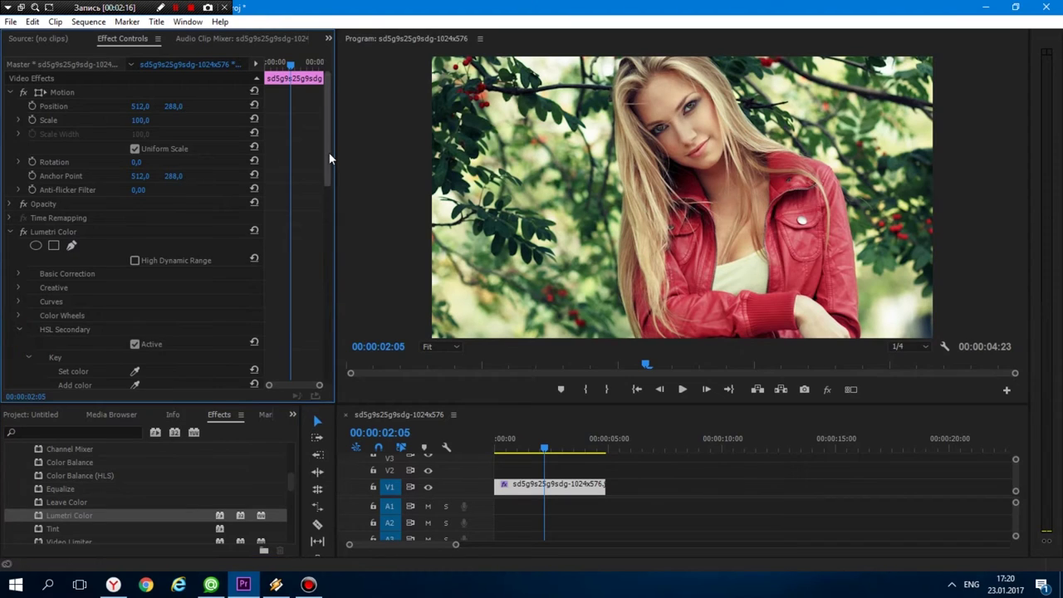
left_click_drag(329, 158, 322, 240)
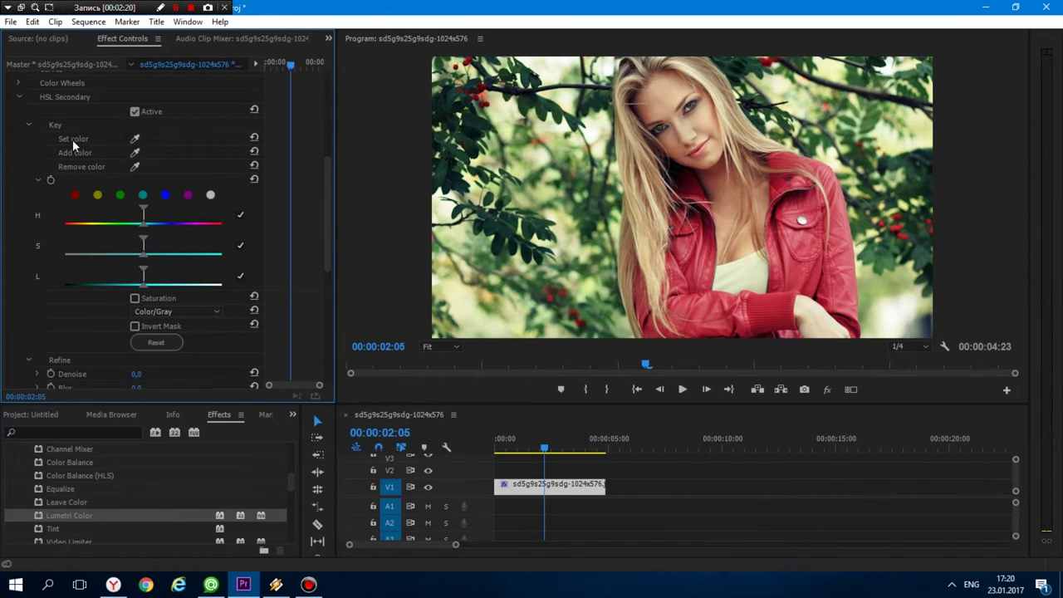
left_click(135, 141)
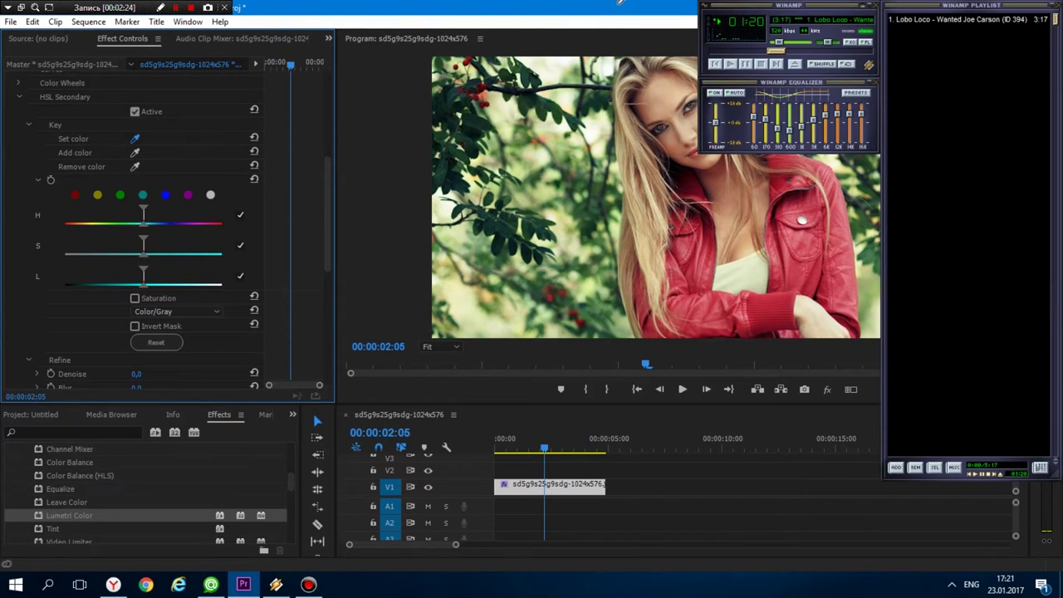
Step: Sample the red jacket as the key colour and show the keyed areas against gray
left_click(590, 15)
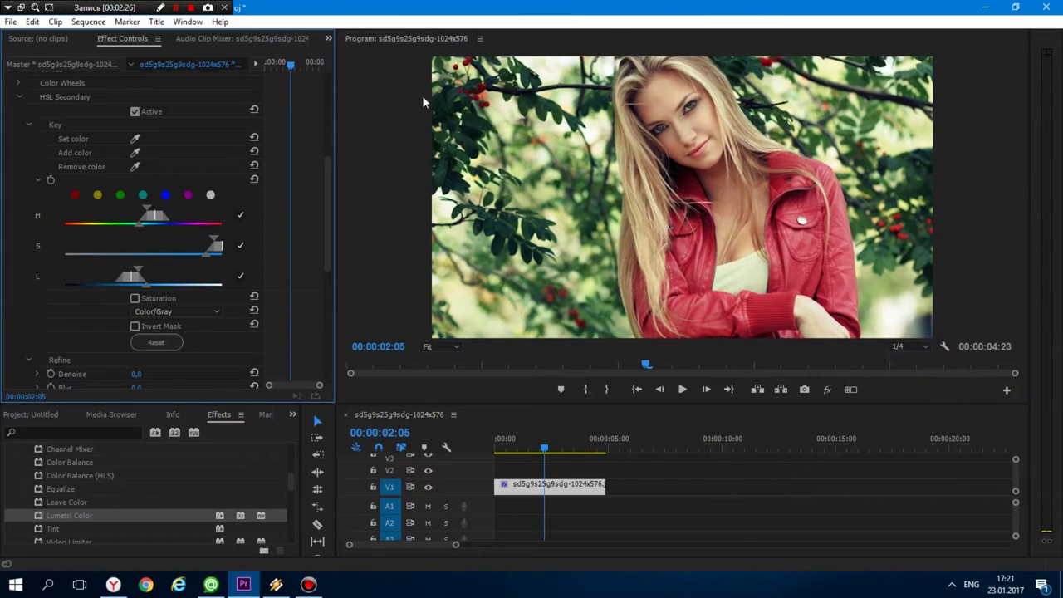
left_click(136, 139)
left_click(693, 266)
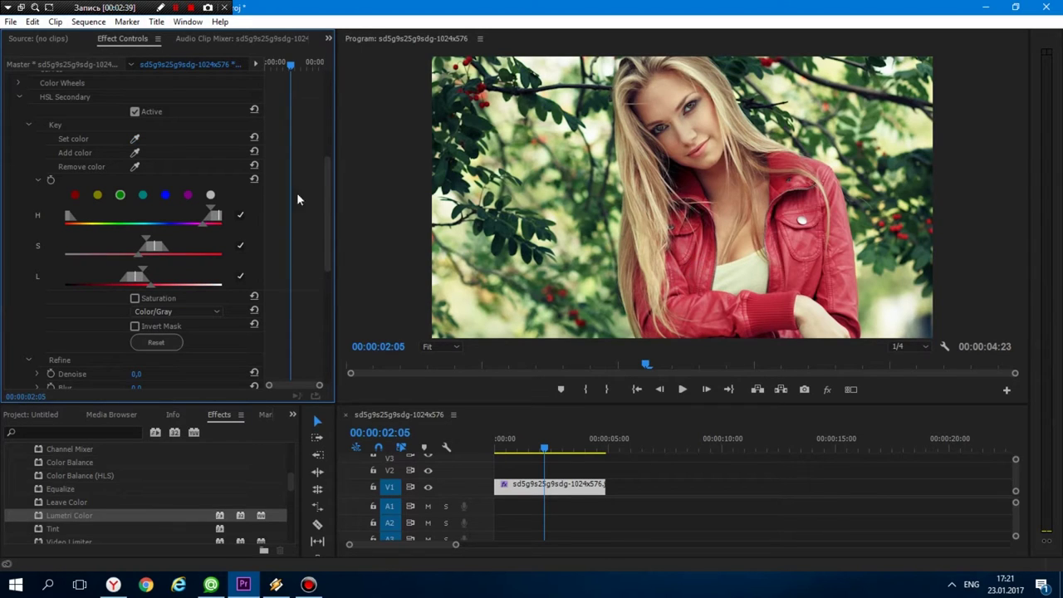
scroll(164, 254, "down", 3)
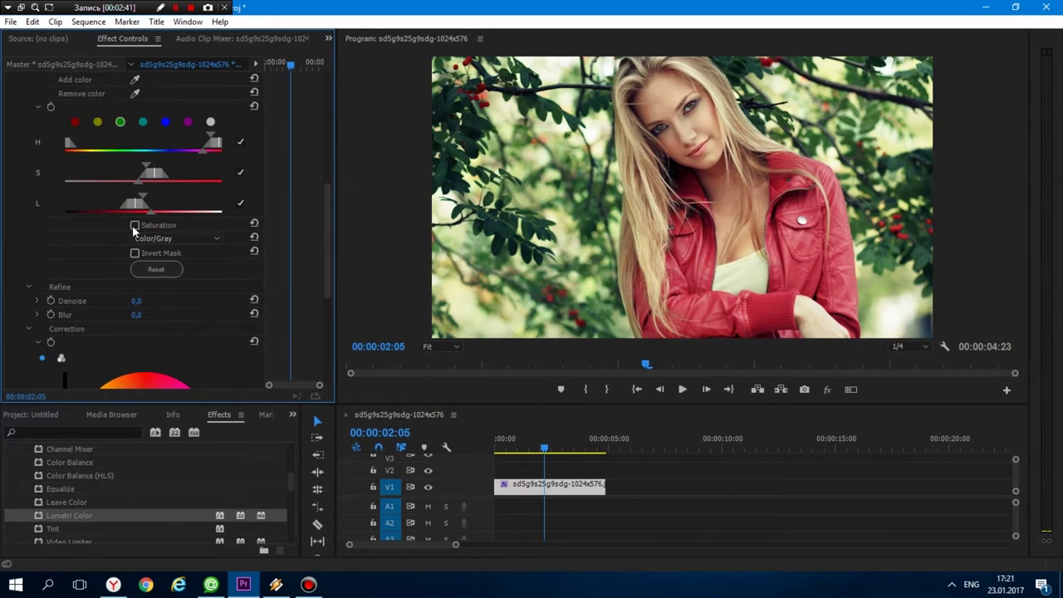
left_click(135, 226)
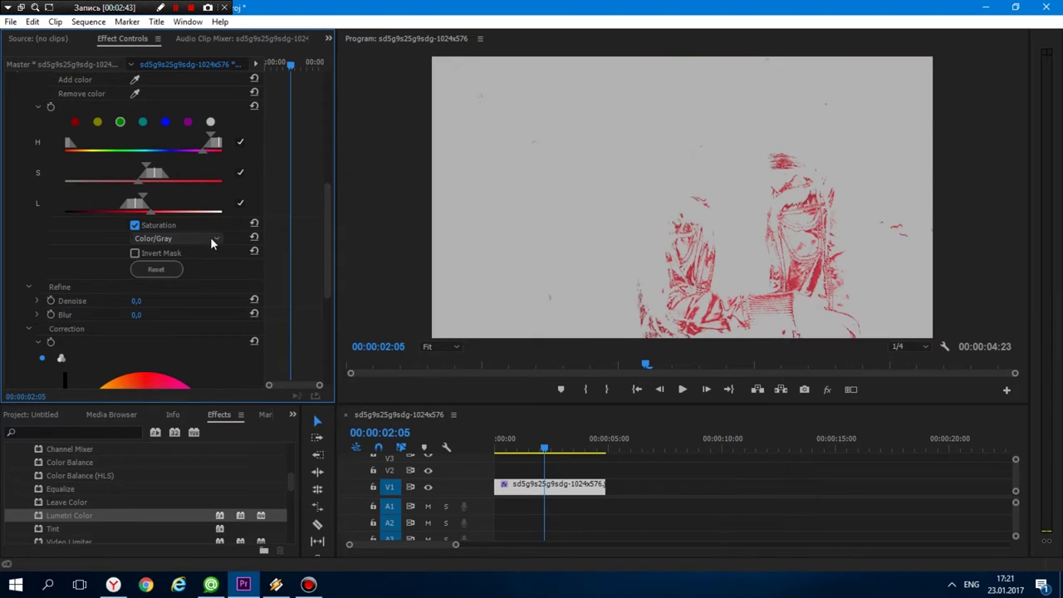
Step: Switch the key preview to White/Black so the keyed jacket shows white on black
left_click(213, 239)
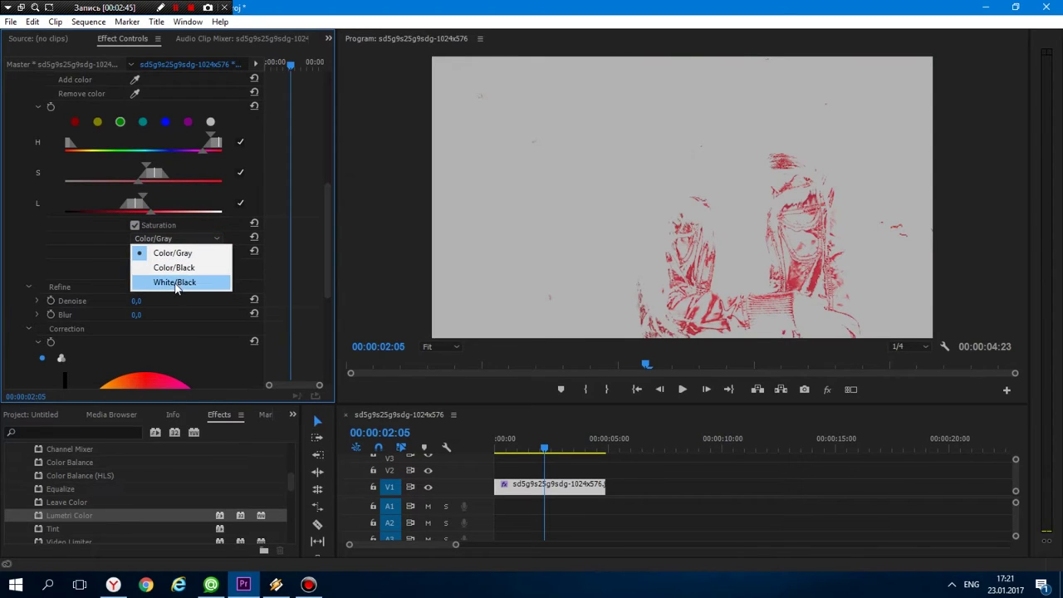
left_click(177, 284)
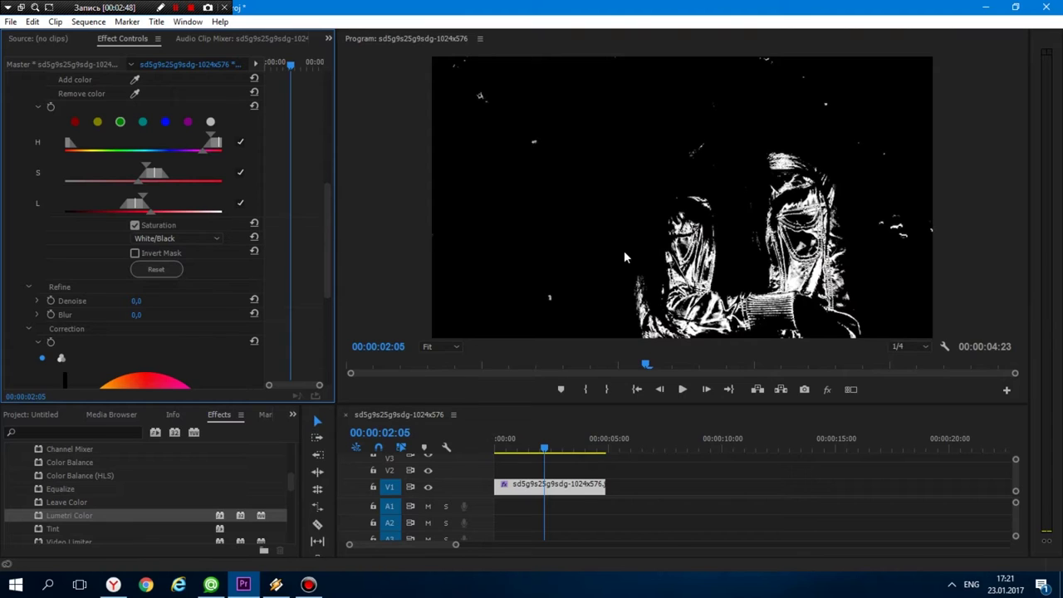
scroll(329, 219, "up", 1)
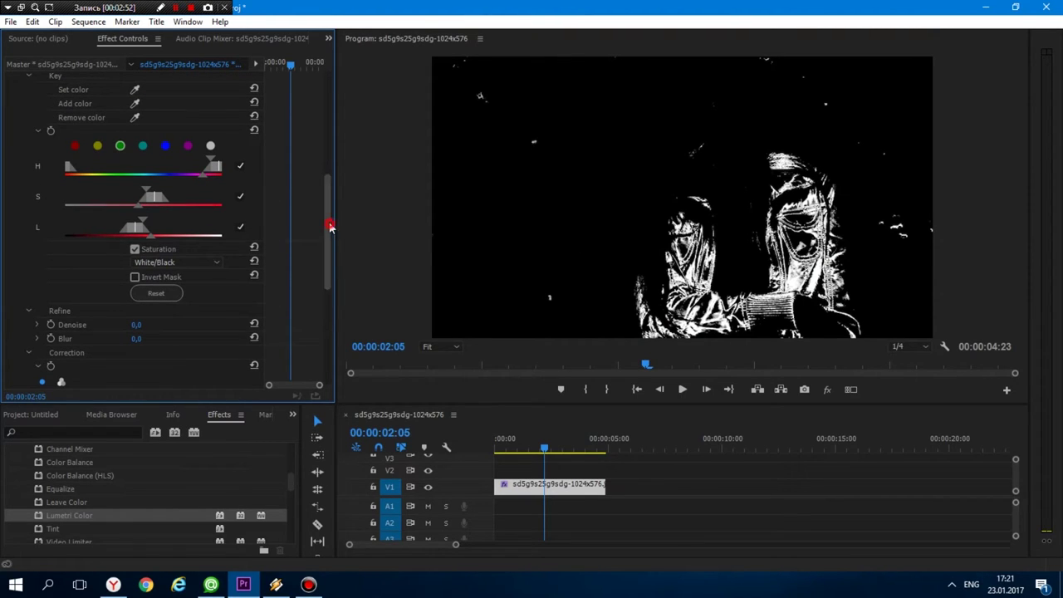
scroll(328, 211, "up", 2)
left_click(134, 147)
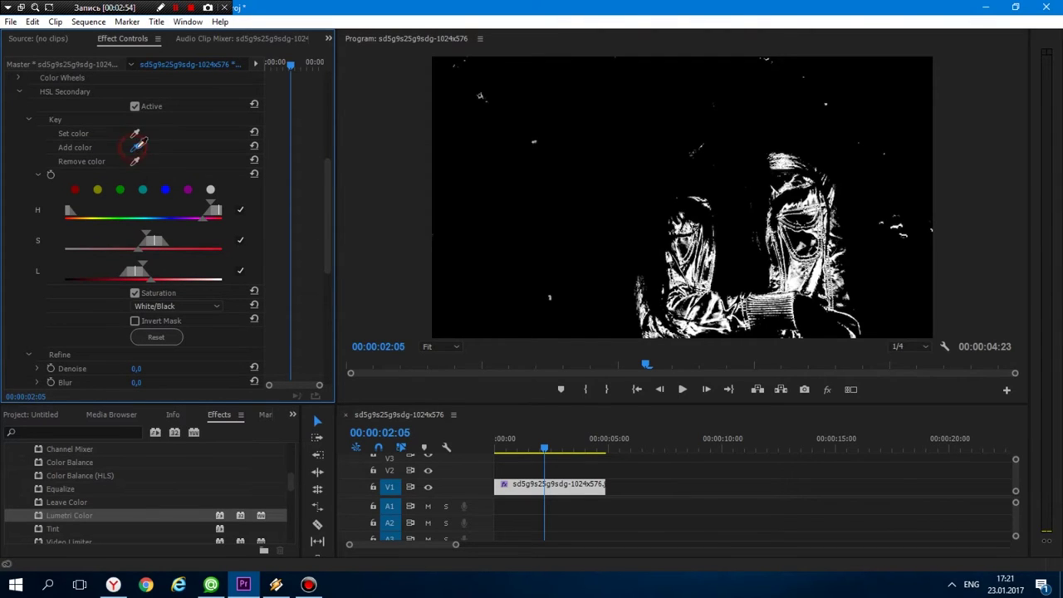
Step: Add two sampled tones from the woman to the key, then narrow the hue and saturation ranges
left_click(792, 195)
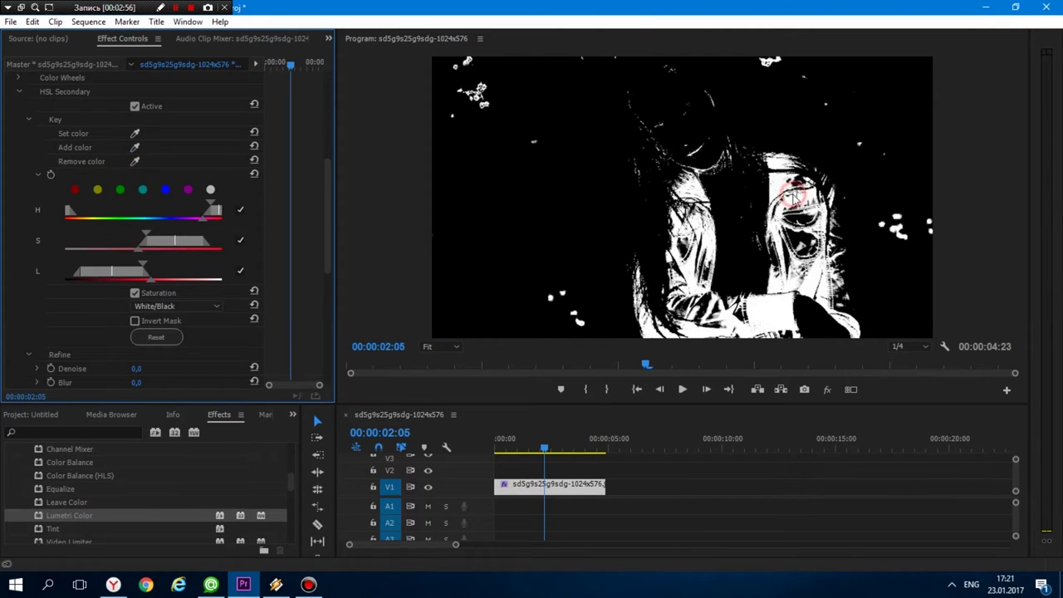
left_click(135, 147)
left_click(687, 243)
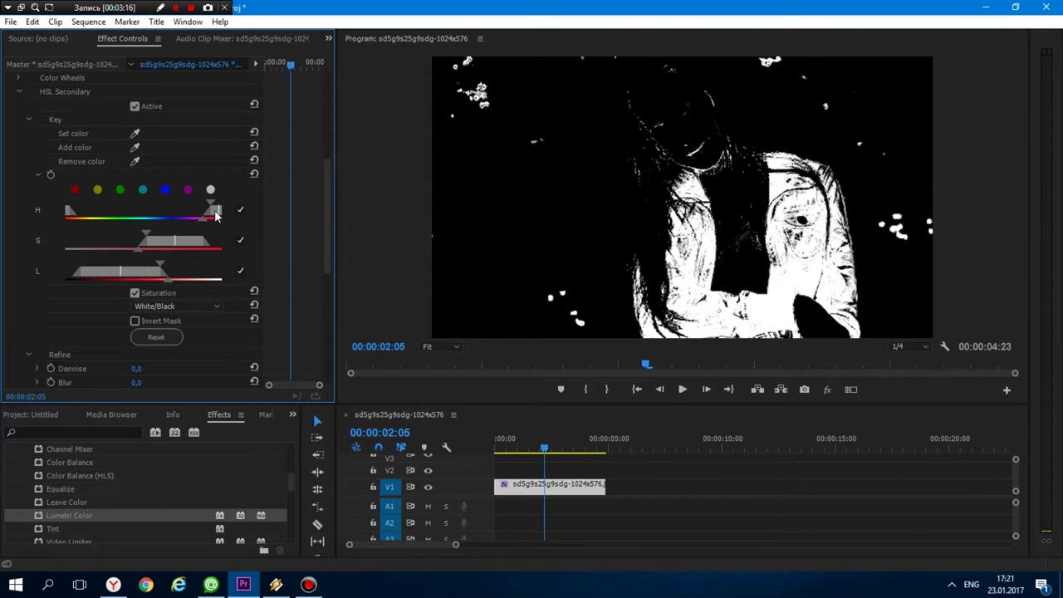
left_click_drag(215, 214, 208, 216)
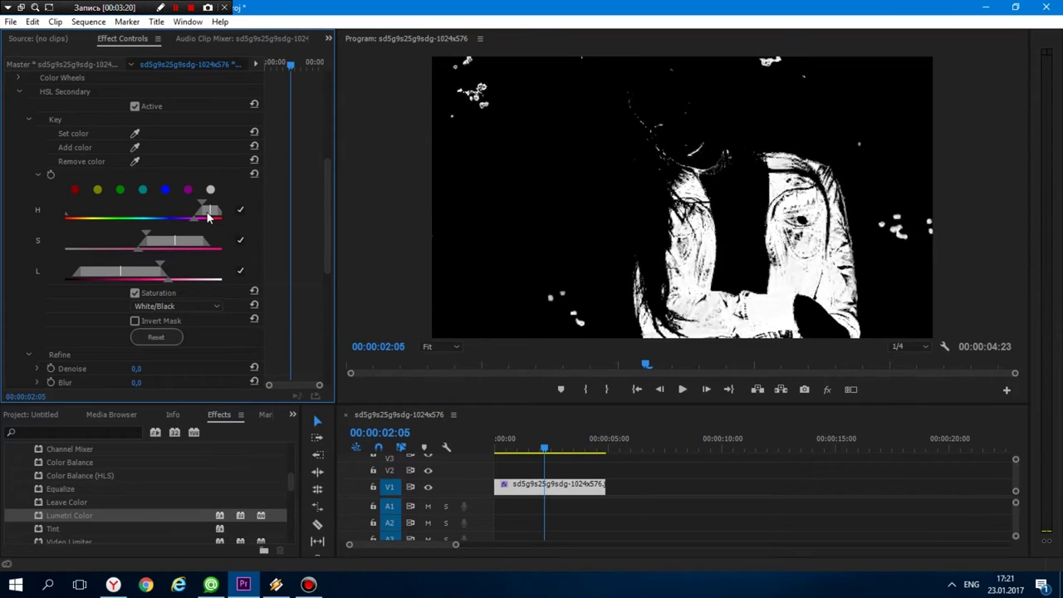
left_click_drag(179, 245, 184, 246)
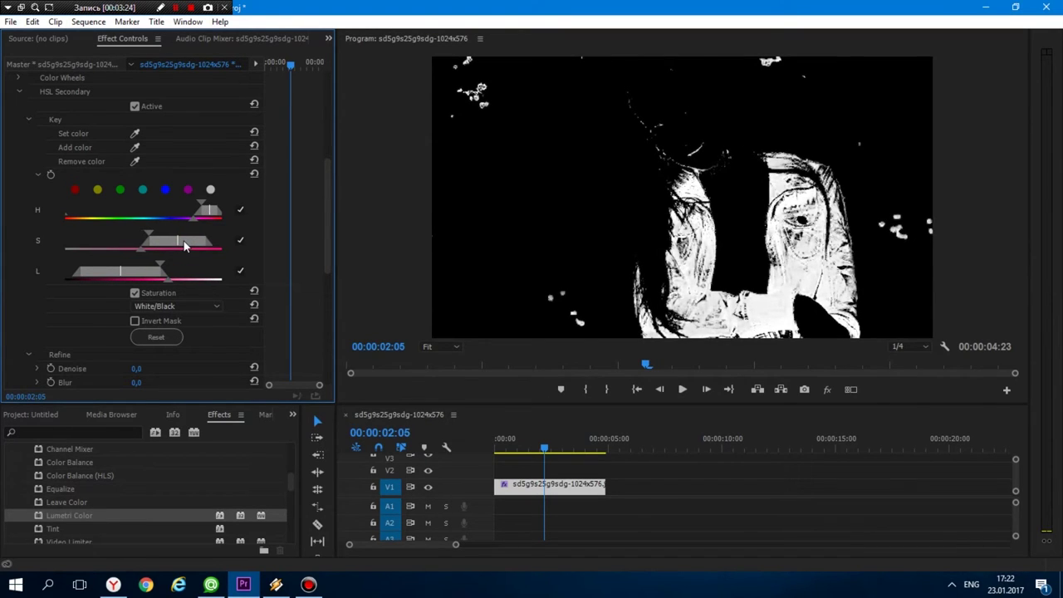
left_click(130, 274)
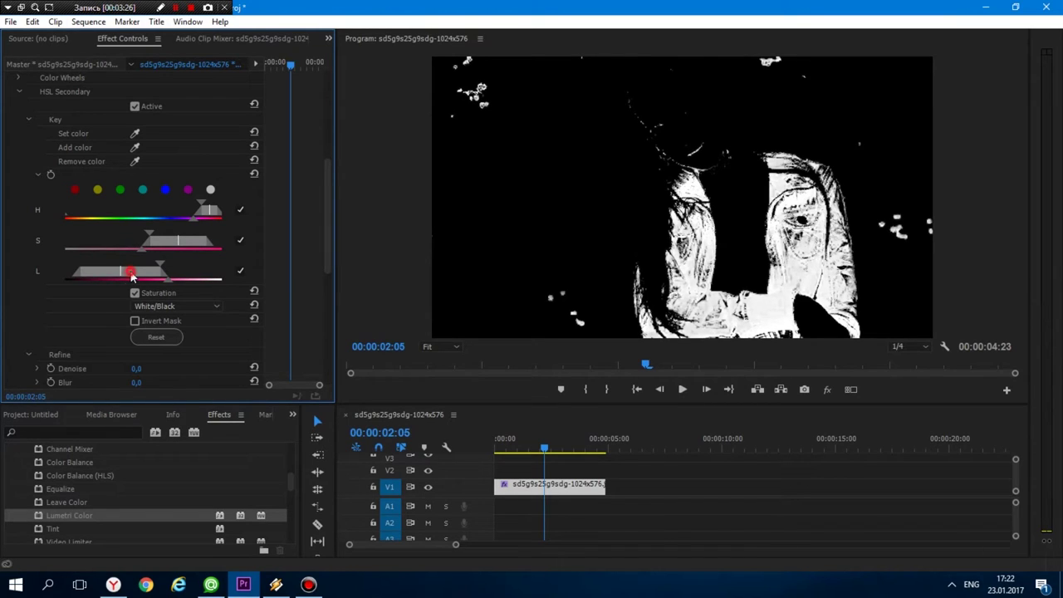
Step: Shift the key's lightness range slightly darker and add one more sampled tone from the woman
left_click_drag(131, 275, 132, 273)
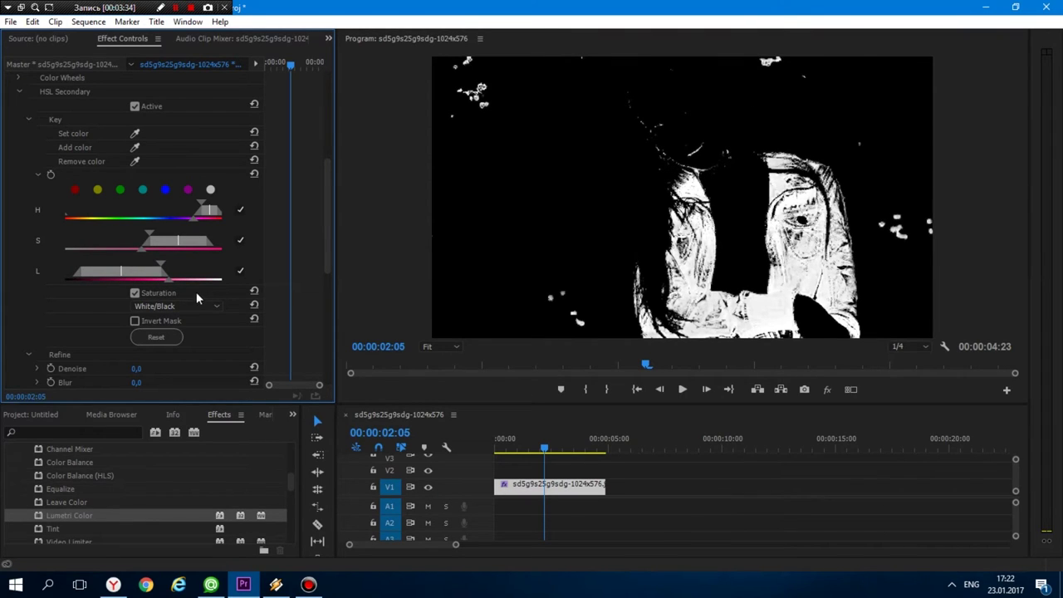
left_click(135, 148)
left_click(788, 338)
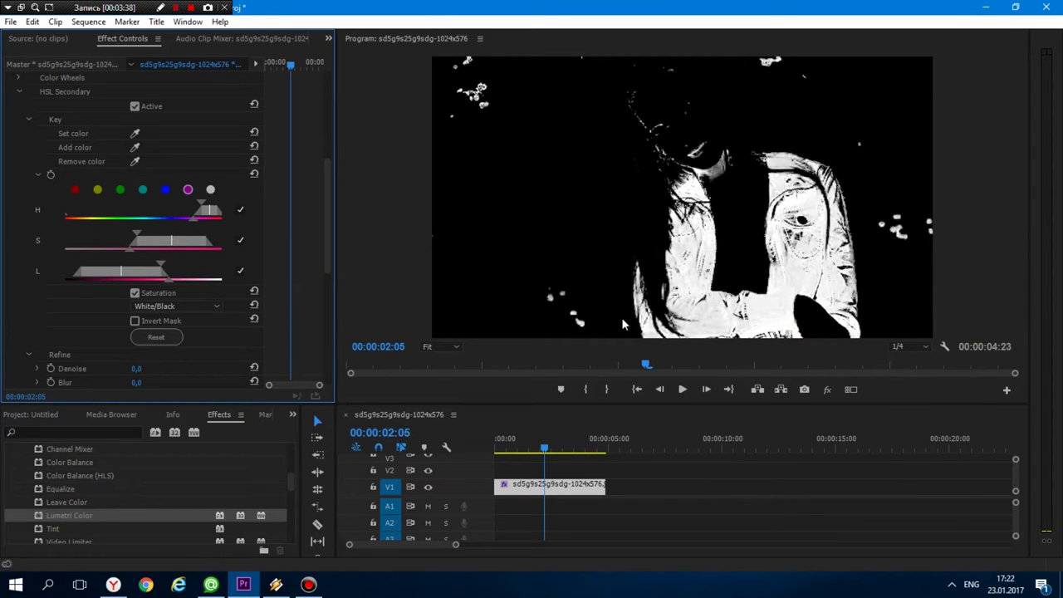
Step: Fine-tune the key's hue, saturation and lightness range handles so the matte fills more evenly
left_click(208, 216)
left_click_drag(211, 216, 208, 213)
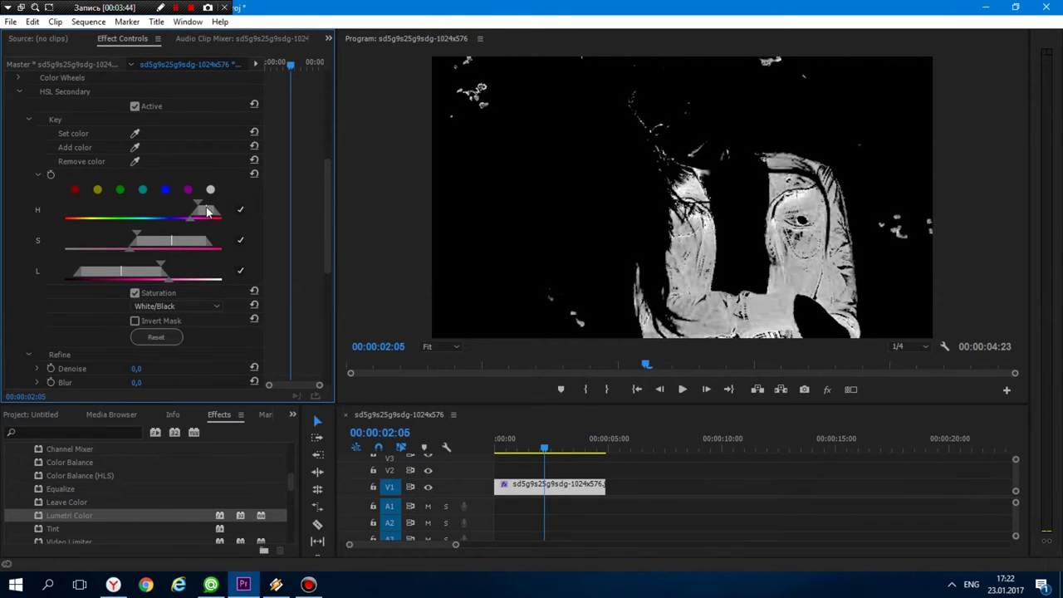
left_click_drag(208, 214, 208, 214)
left_click(157, 241)
left_click_drag(160, 242, 163, 245)
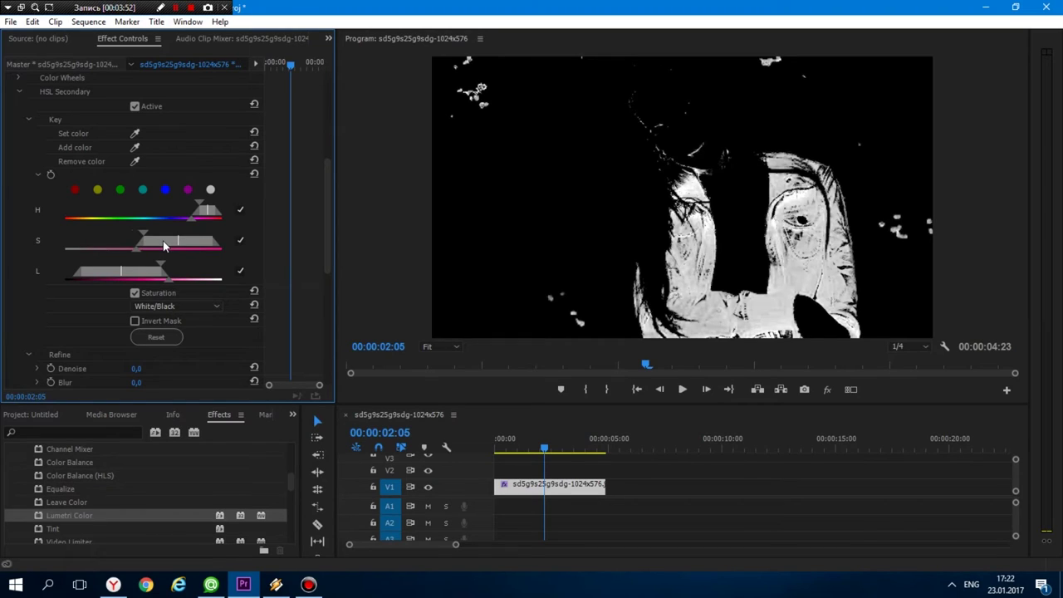
left_click_drag(163, 245, 141, 277)
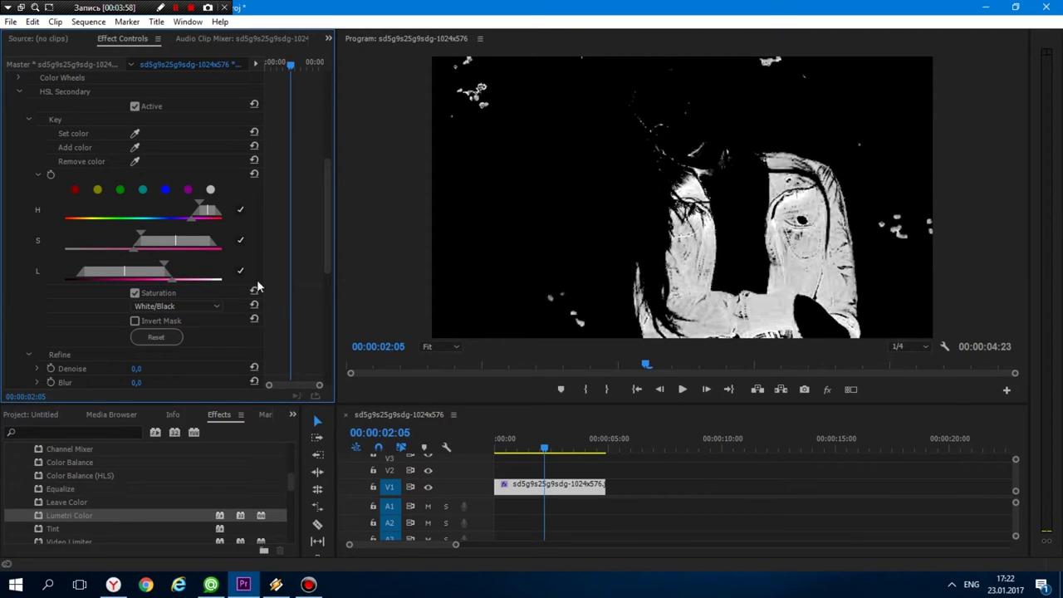
scroll(329, 231, "down", 2)
scroll(166, 274, "down", 3)
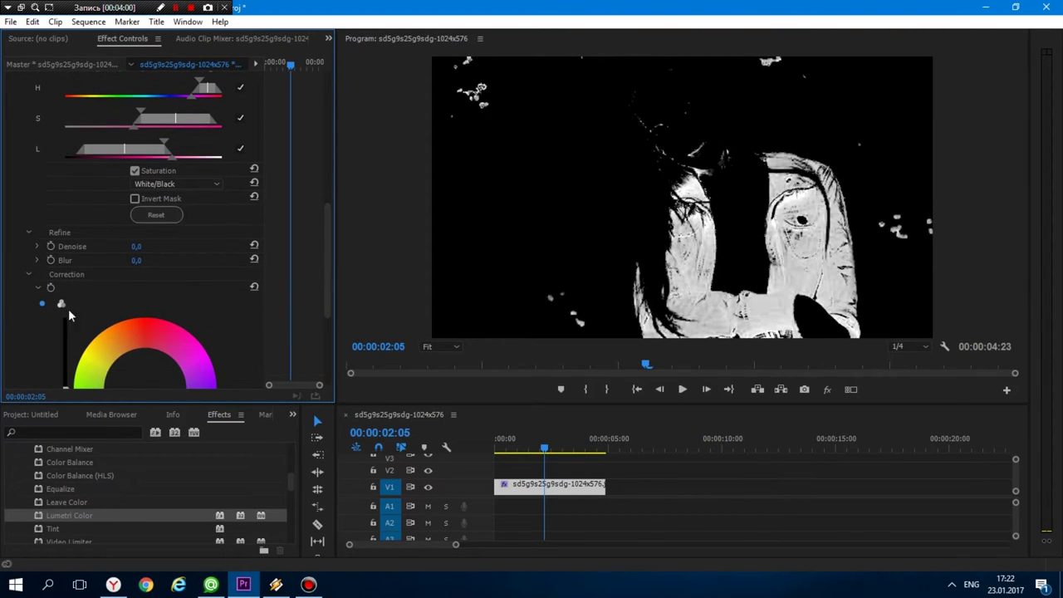
Step: Set the key's Denoise to 1,2 in the Refine settings
left_click(38, 246)
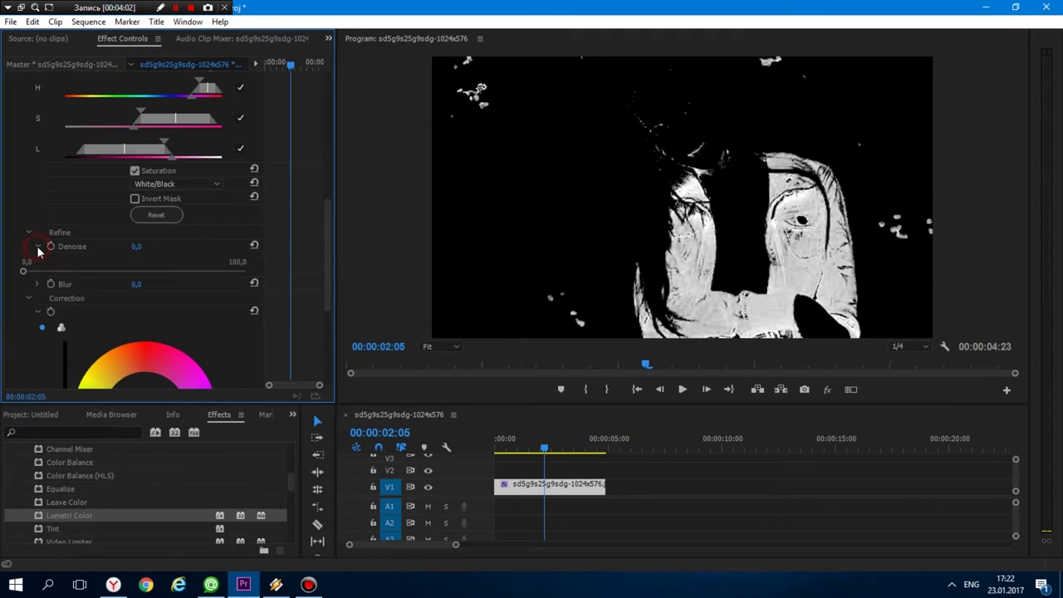
left_click_drag(24, 271, 26, 271)
scroll(330, 253, "down", 2)
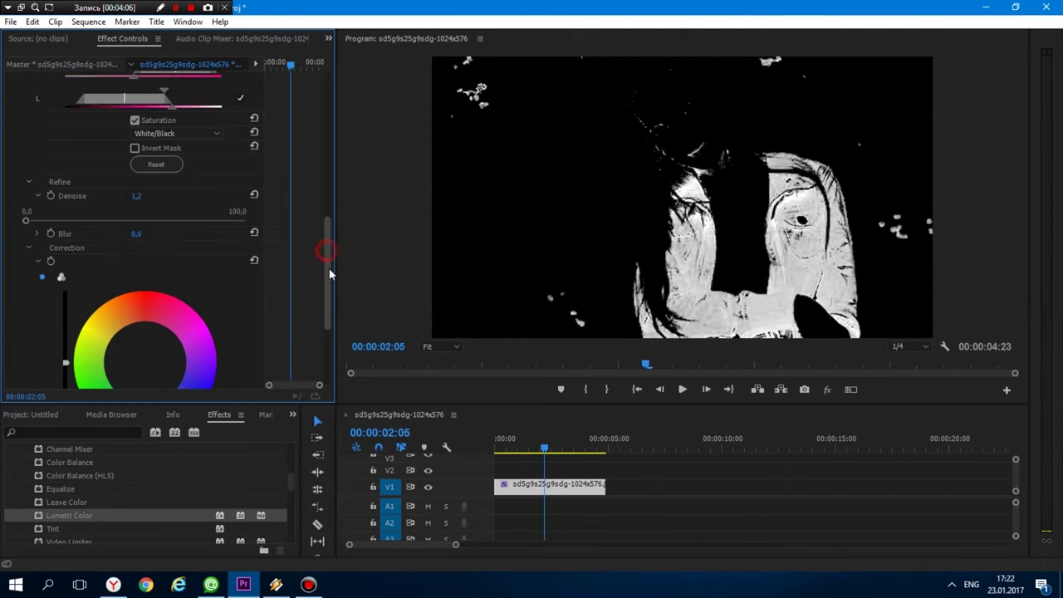
Step: Set Blur to 1,4 and turn off the mask preview to show the full-colour photo
left_click(38, 232)
left_click_drag(25, 259, 34, 259)
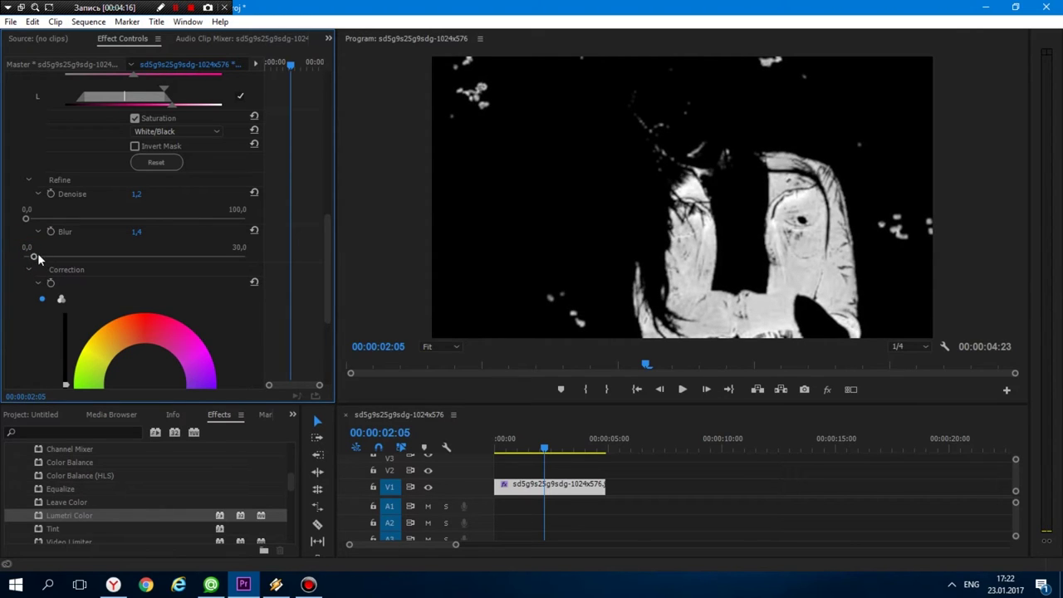
mouse_move(328, 261)
left_mouse_down()
mouse_move(330, 300)
mouse_move(327, 208)
left_mouse_up()
left_click(134, 292)
left_click_drag(328, 204, 327, 323)
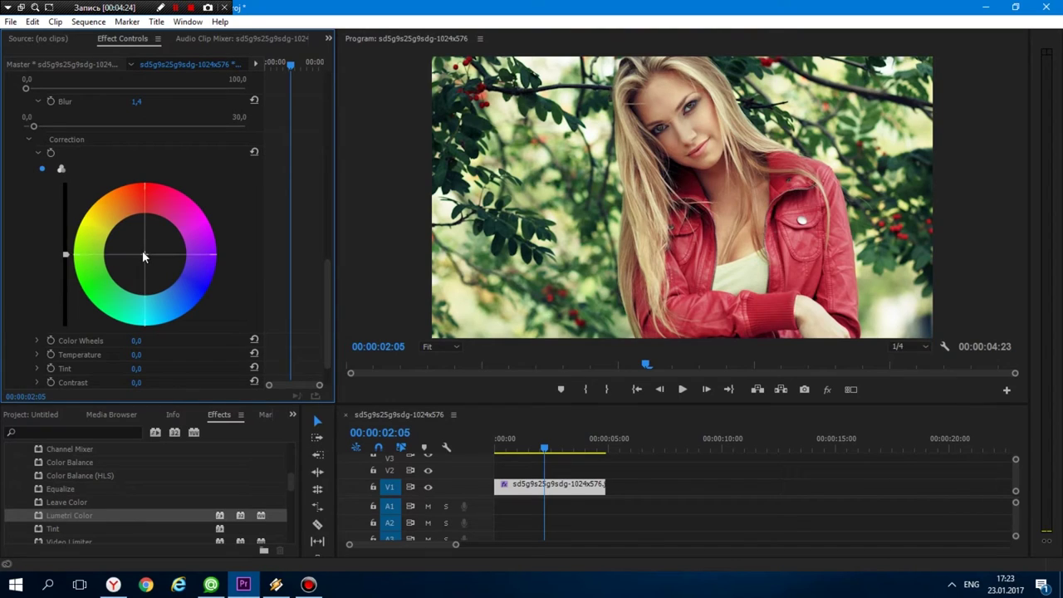
Step: Drag the Correction wheel crosshair until the keyed jacket becomes a muted orange-brown
left_click_drag(144, 254, 209, 282)
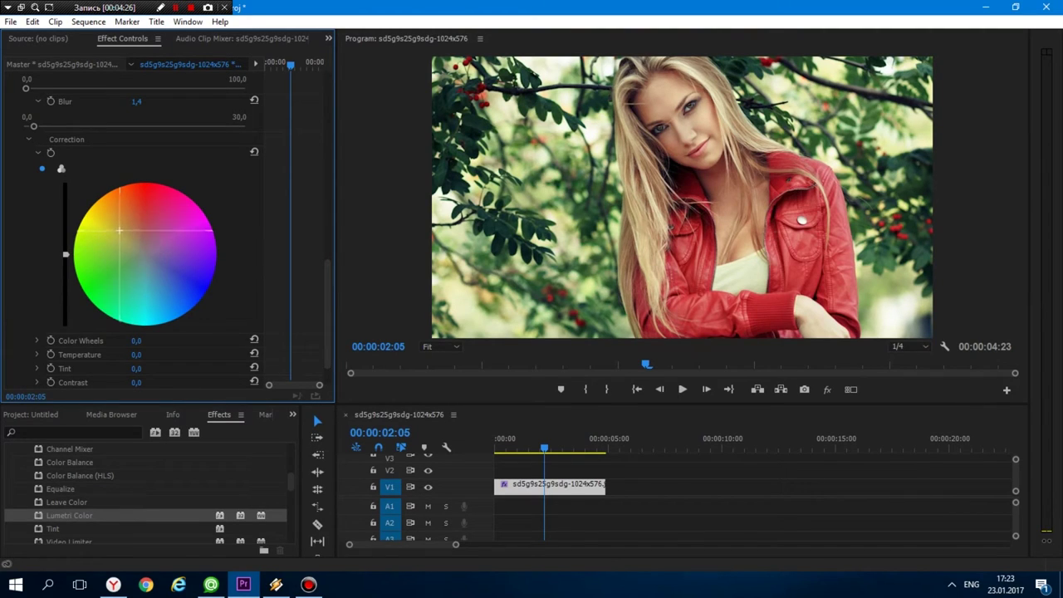
mouse_move(209, 283)
left_mouse_down()
mouse_move(86, 291)
mouse_move(99, 274)
mouse_move(77, 278)
mouse_move(97, 288)
left_mouse_up()
left_click_drag(88, 283, 88, 283)
scroll(327, 307, "down", 2)
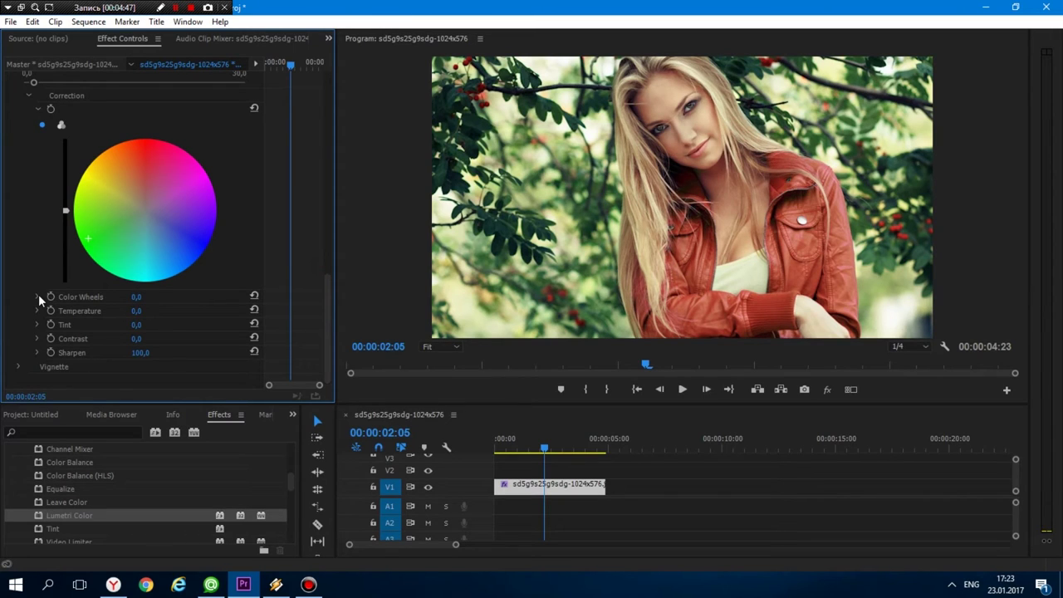
Step: Set the correction's Color Wheels to -21,0, Temperature to -18,6 and Tint to 31,1
left_click(38, 296)
left_click_drag(135, 323, 157, 322)
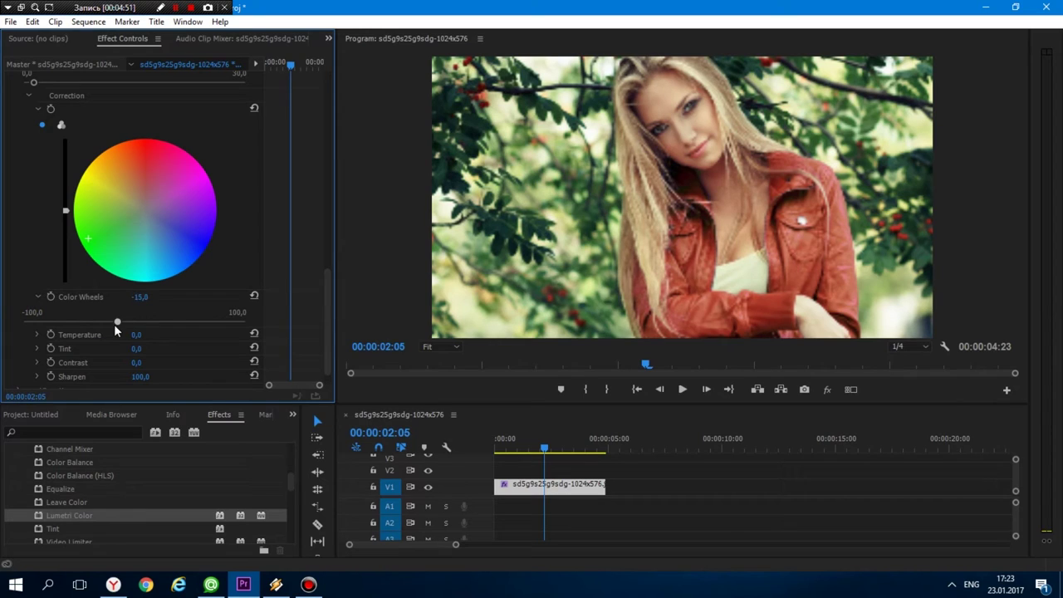
left_click(35, 334)
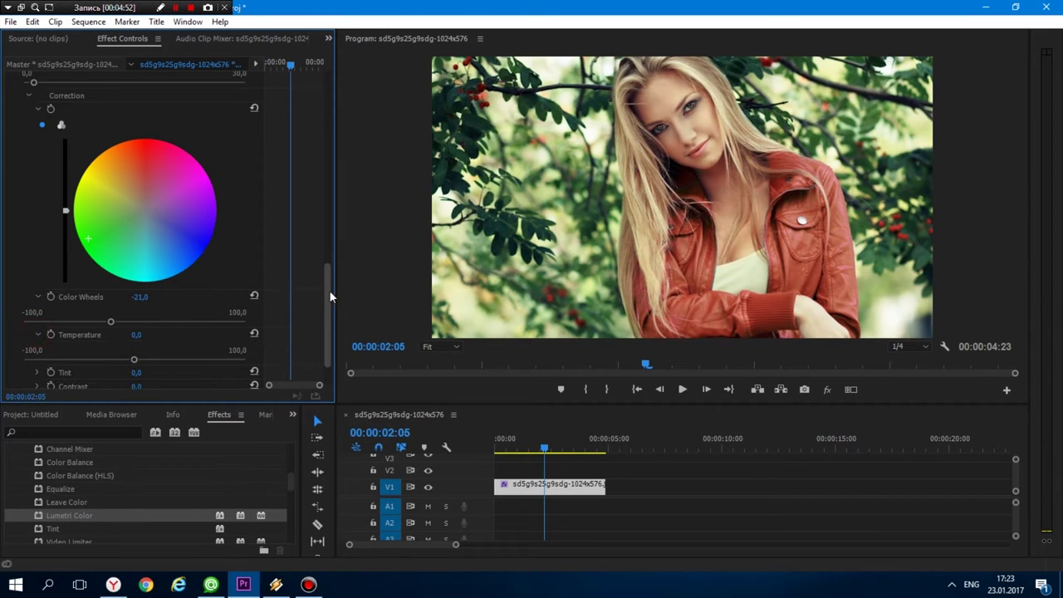
left_click_drag(328, 286, 328, 299)
left_click_drag(135, 312, 114, 312)
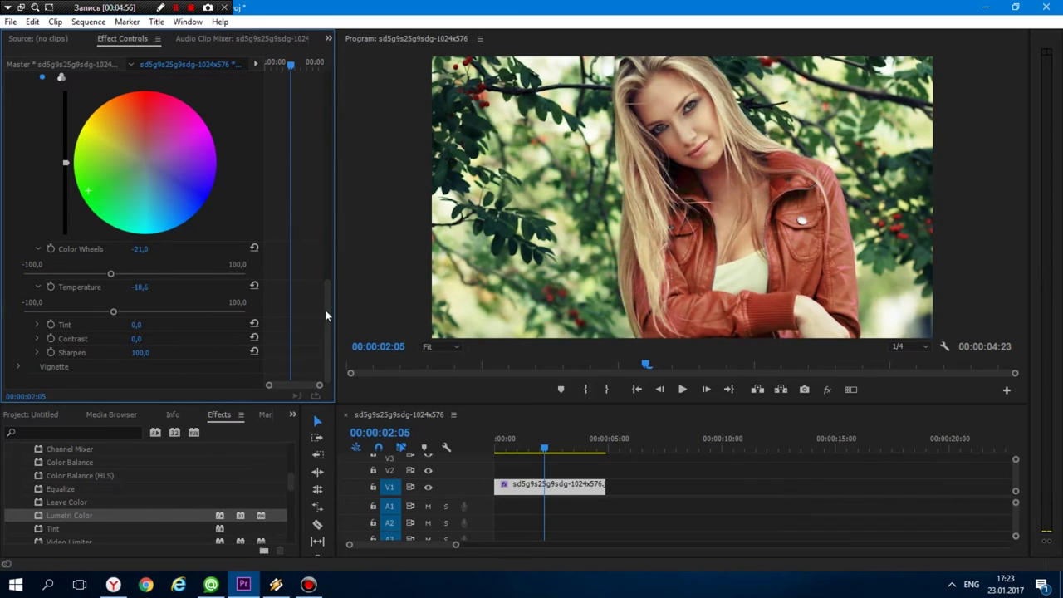
left_click(37, 324)
left_click_drag(136, 350, 179, 350)
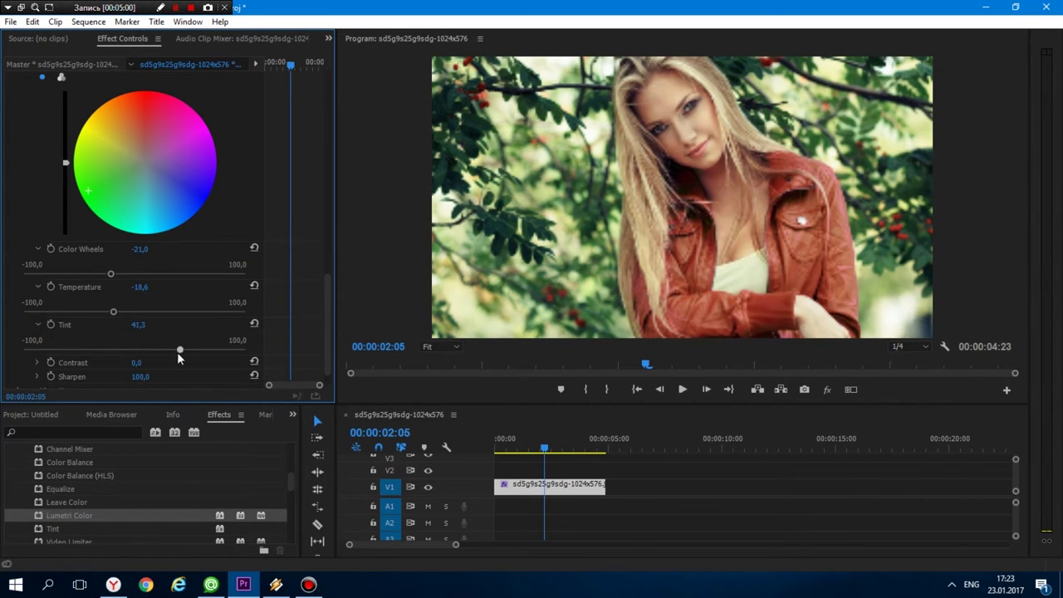
left_click_drag(169, 350, 165, 349)
scroll(325, 353, "down", 2)
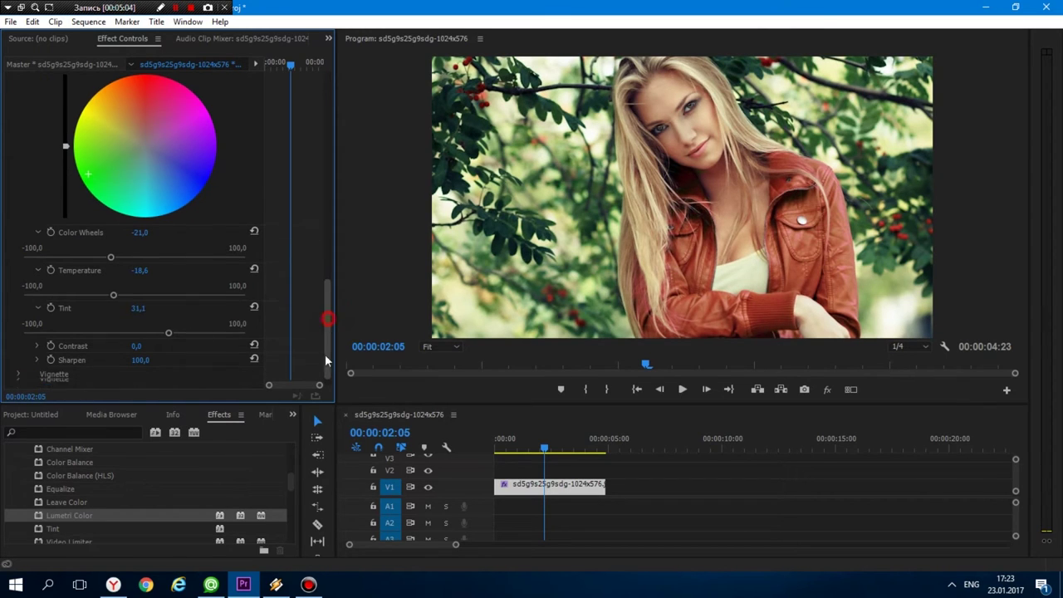
Step: Add contrast to the keyed area, setting Contrast to 25,7
left_click(38, 339)
scroll(328, 319, "down", 2)
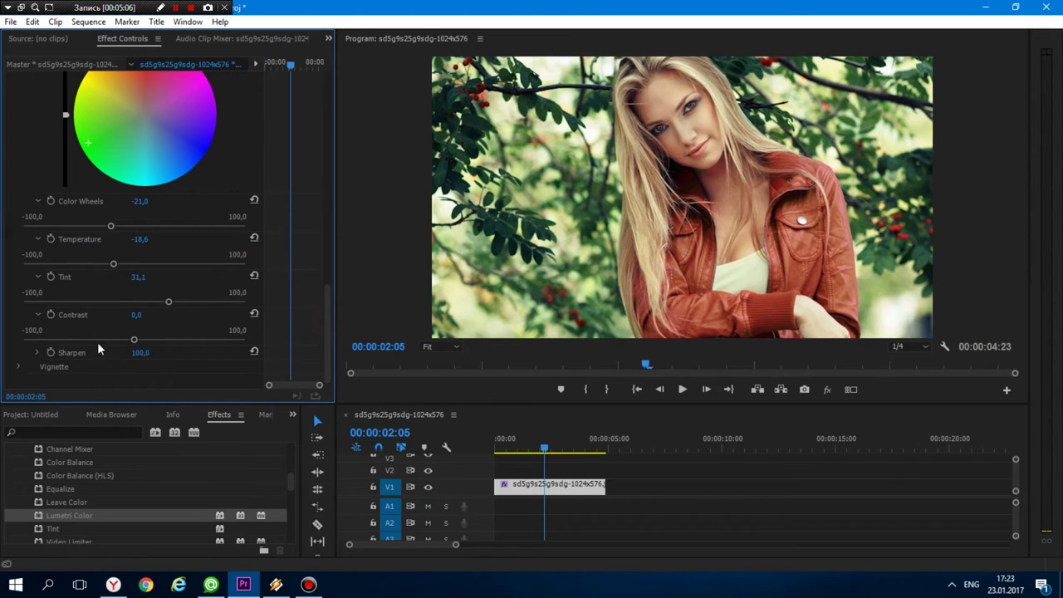
left_click_drag(134, 339, 161, 341)
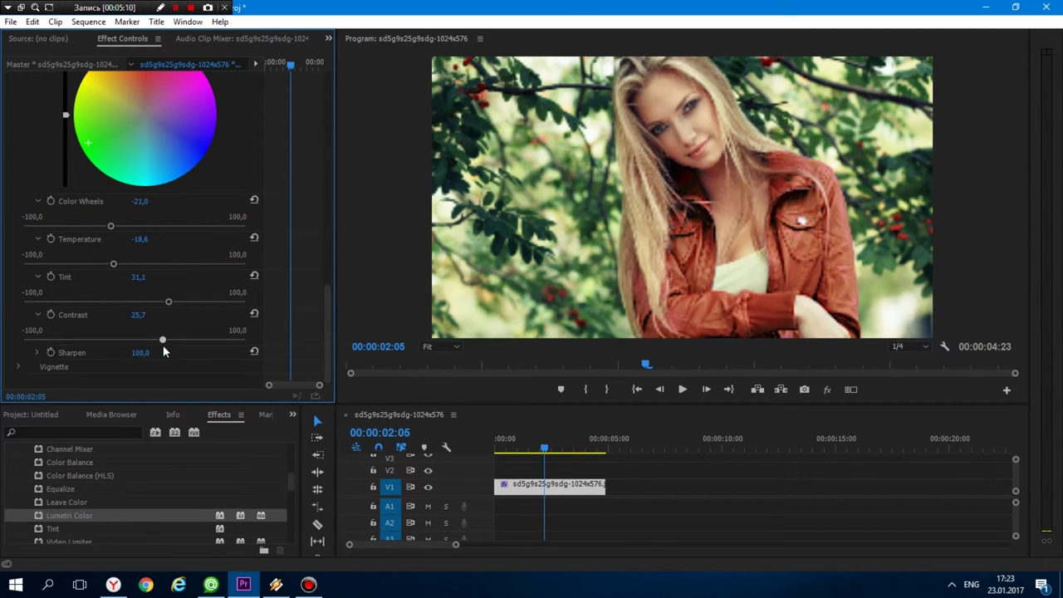
left_click(326, 309)
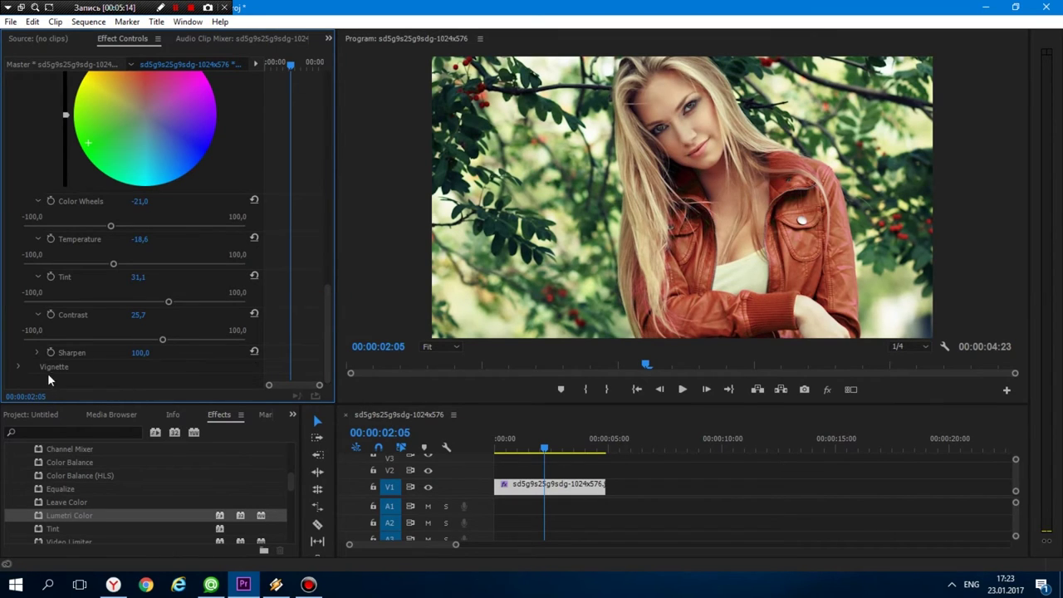
left_click(328, 332)
left_click_drag(327, 332, 332, 338)
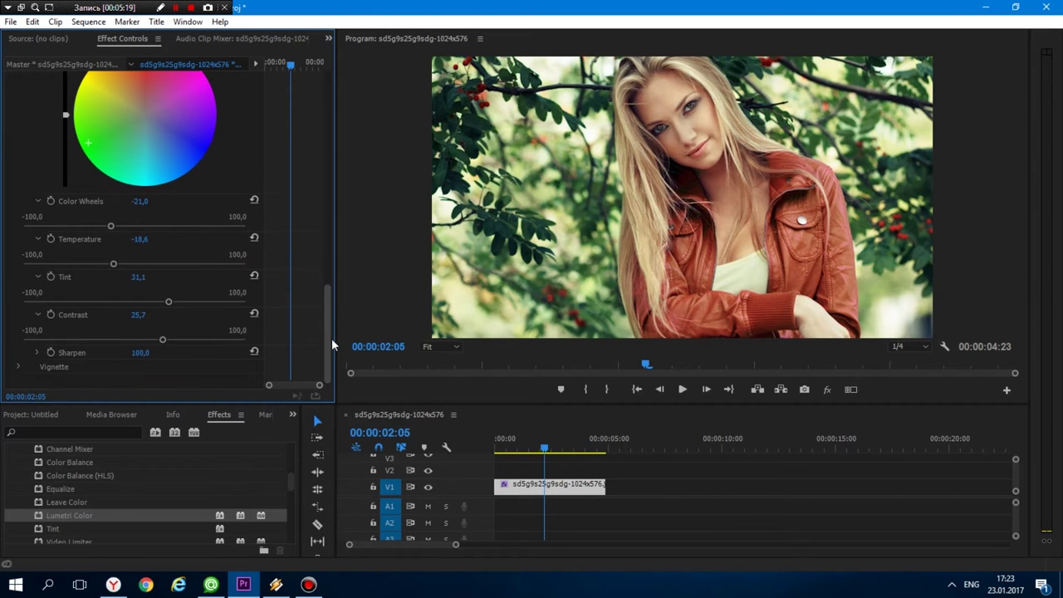
Step: Enlarge the Program monitor and add two more jacket colours to the key
left_click(673, 413)
left_click_drag(673, 413, 676, 452)
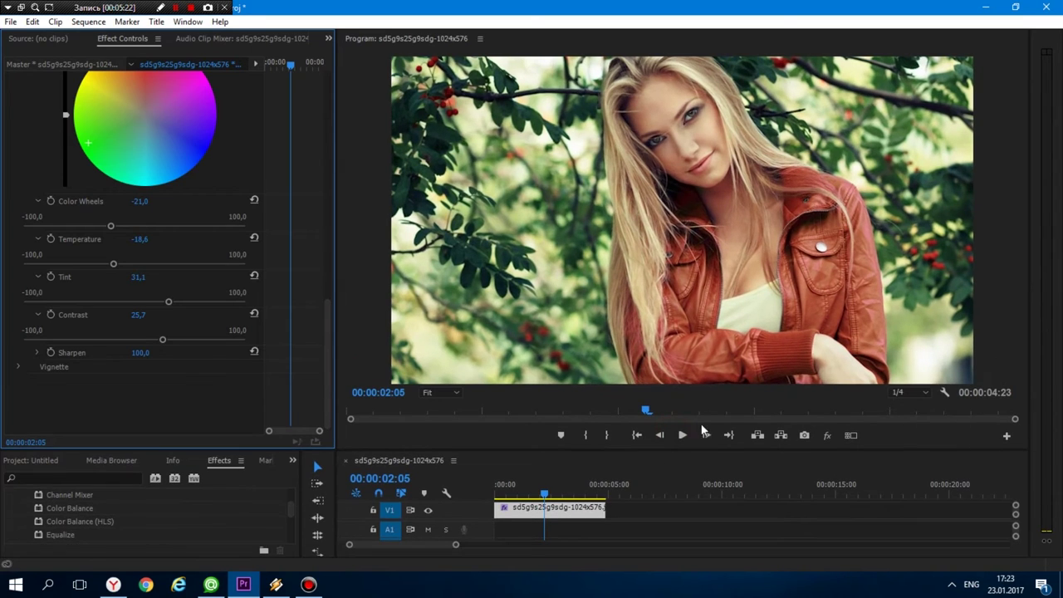
left_click_drag(333, 337, 330, 189)
left_click(136, 185)
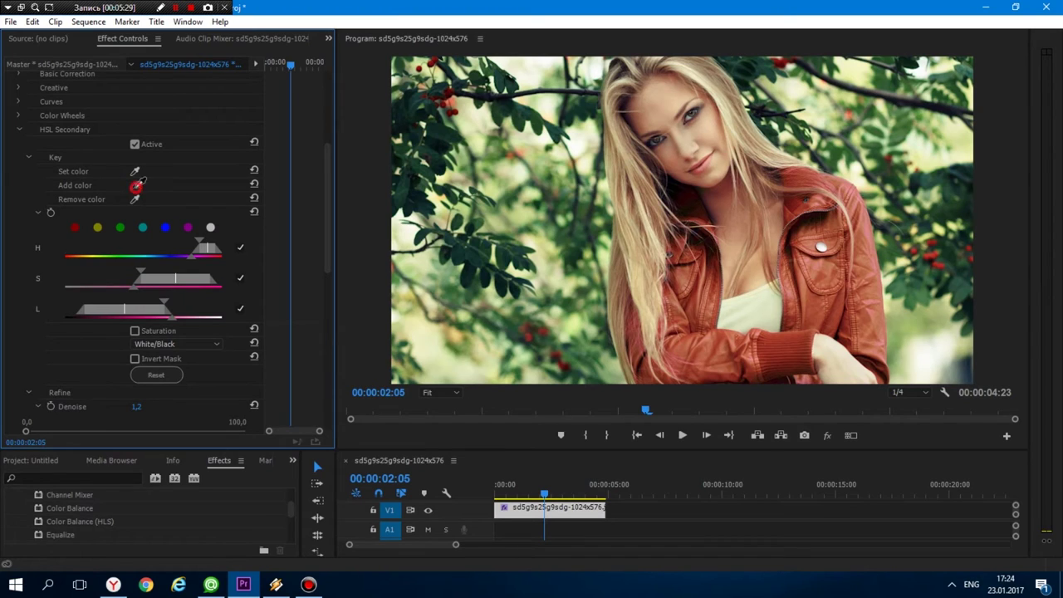
left_click(867, 229)
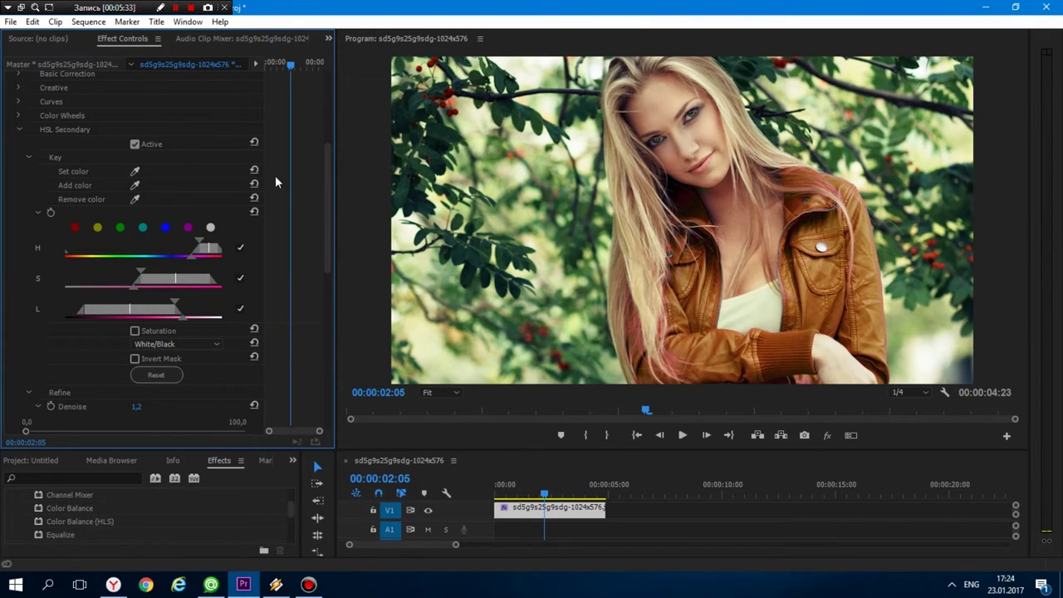
left_click(135, 185)
left_click(886, 313)
Step: Nudge the correction wheel so the jacket turns a reddish copper-brown
left_click_drag(326, 196, 155, 318)
left_click_drag(95, 296, 110, 303)
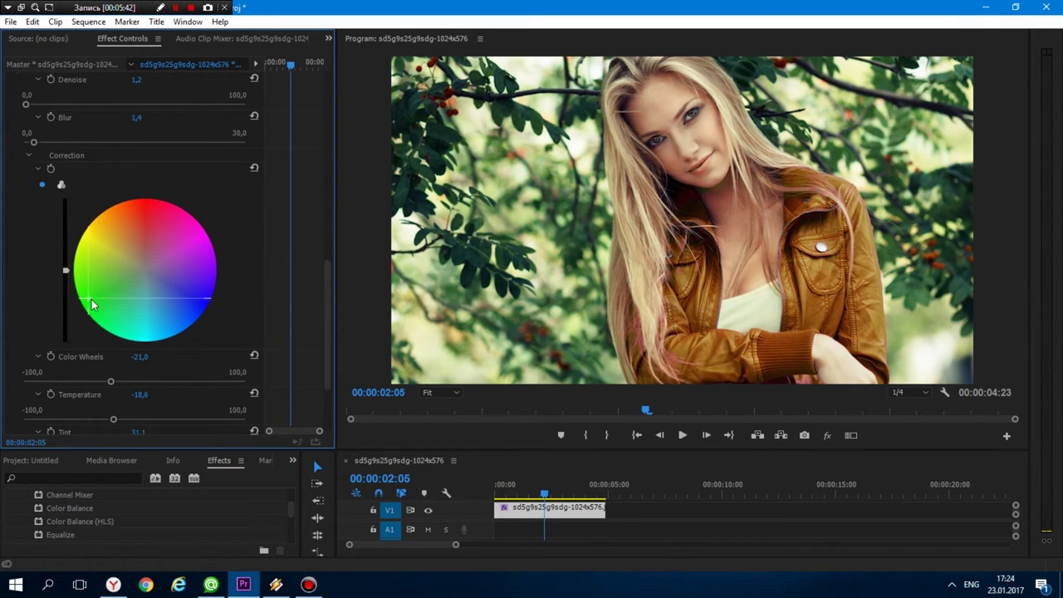
left_click_drag(109, 302, 117, 307)
left_click_drag(327, 355, 307, 185)
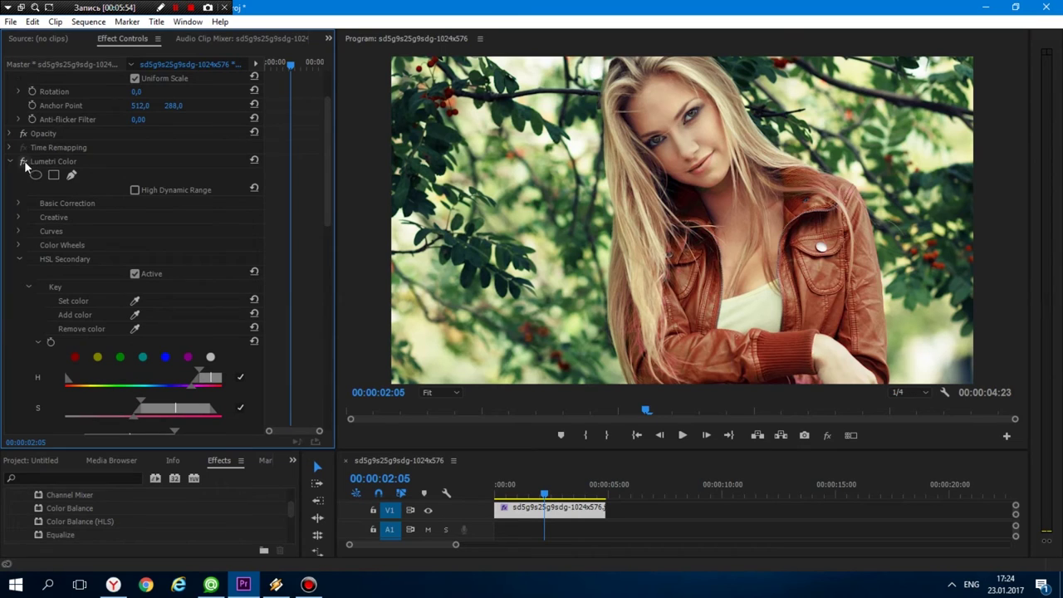
Step: Toggle Lumetri Color off and on to compare, then reset the effect to its defaults
left_click(23, 161)
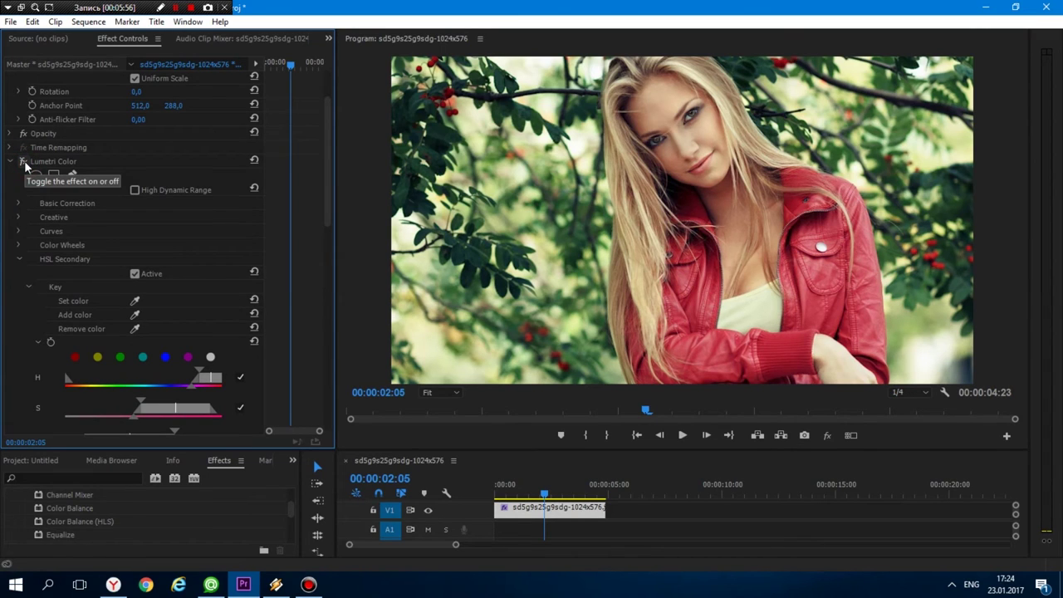
left_click(24, 162)
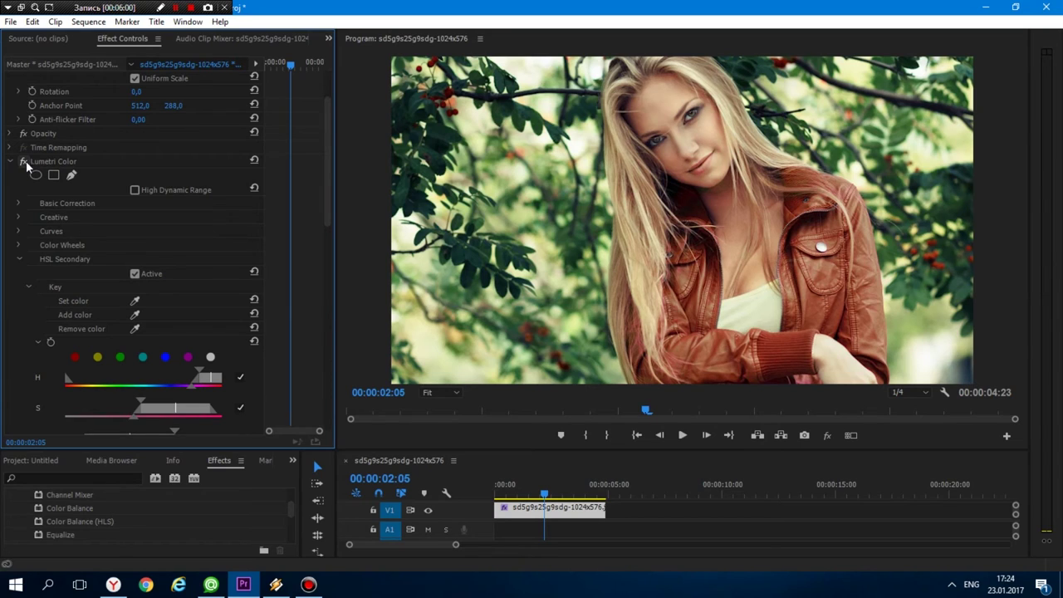
left_click(254, 159)
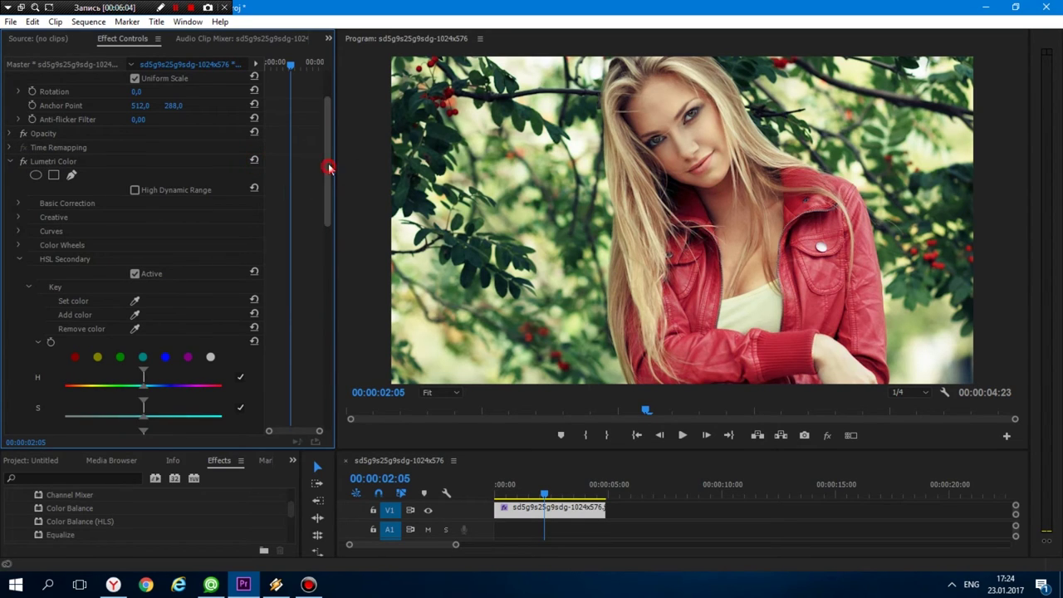
Step: Sample the woman's face skin tone as the HSL Secondary key colour
left_click_drag(329, 169, 329, 157)
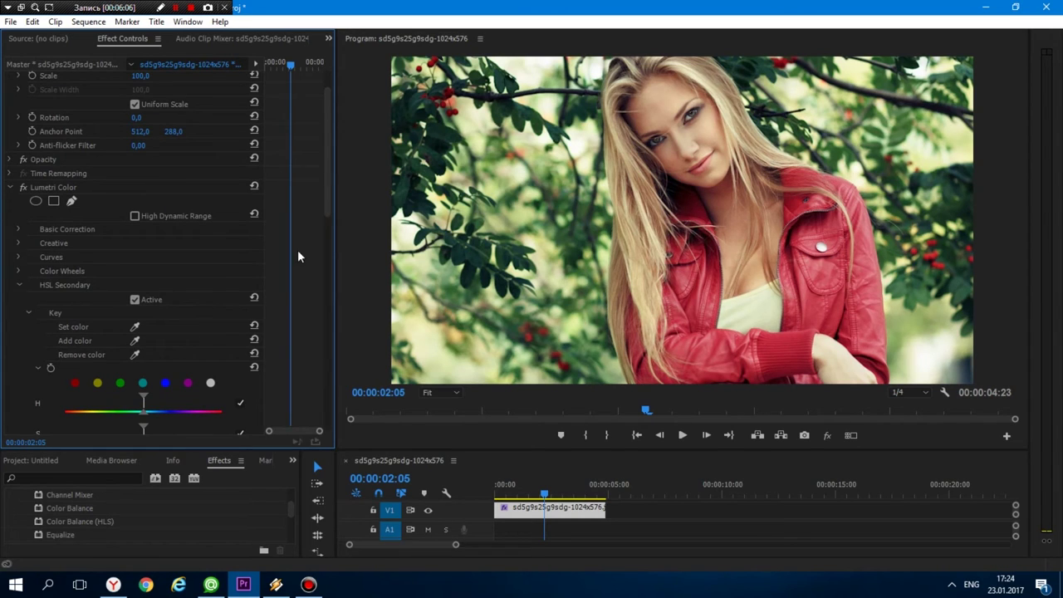
left_click_drag(324, 167, 333, 218)
left_click(134, 224)
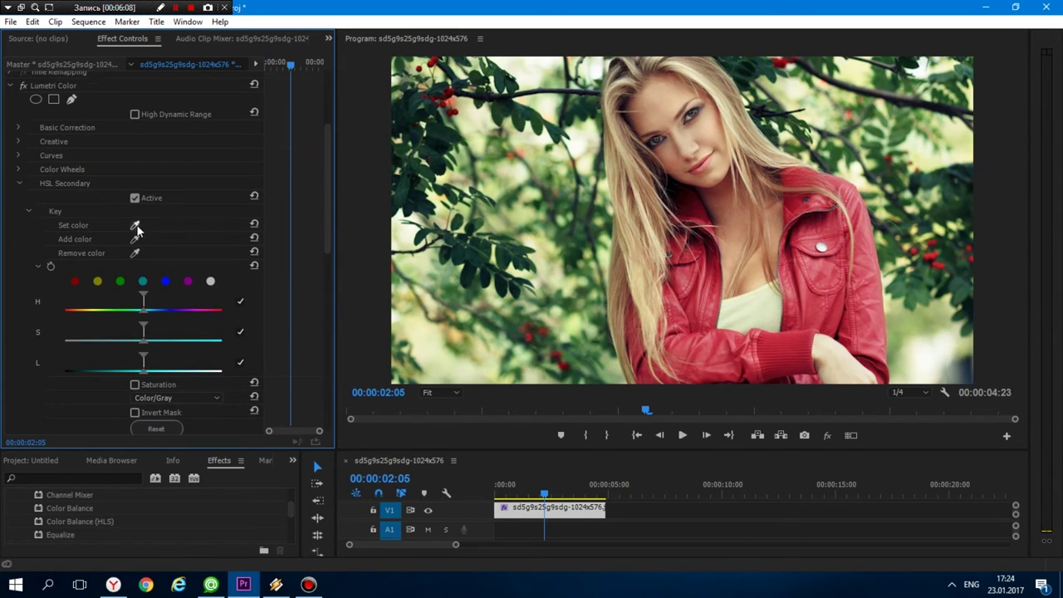
left_click(707, 129)
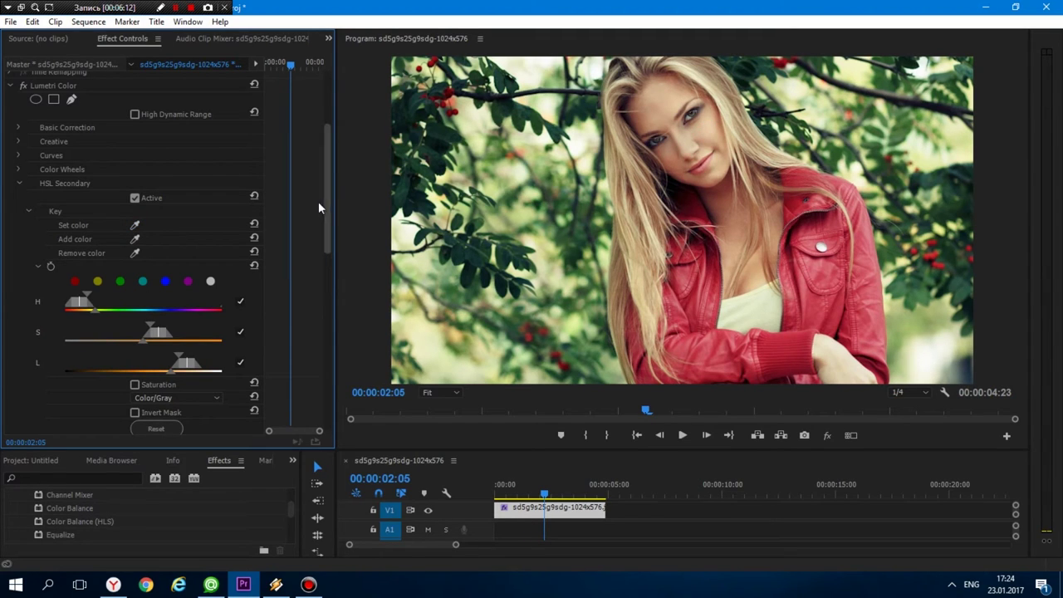
left_click_drag(329, 216, 319, 254)
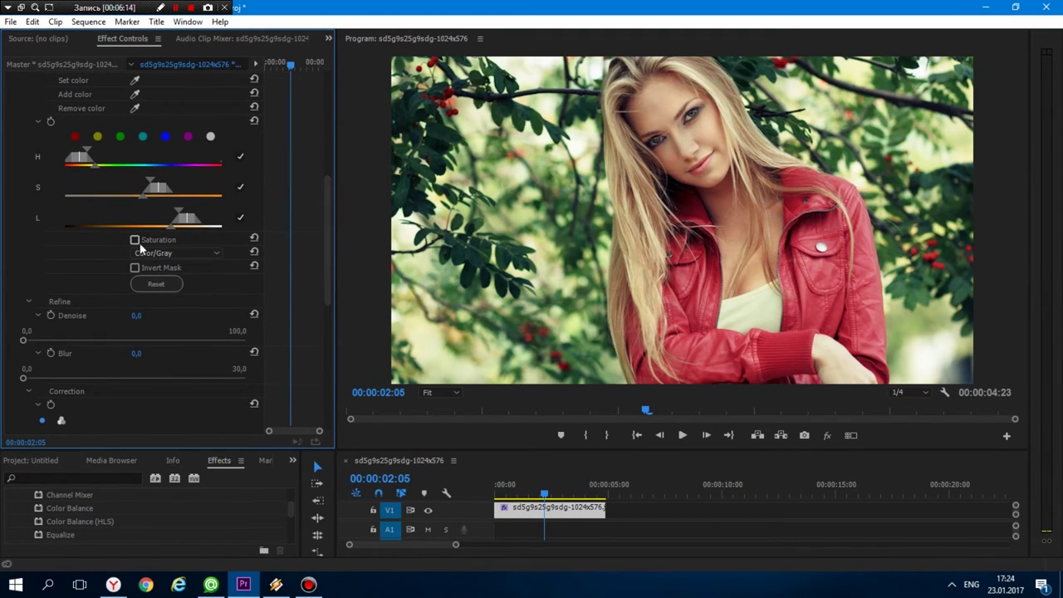
Step: Preview the key as a white-on-black mask
left_click(134, 240)
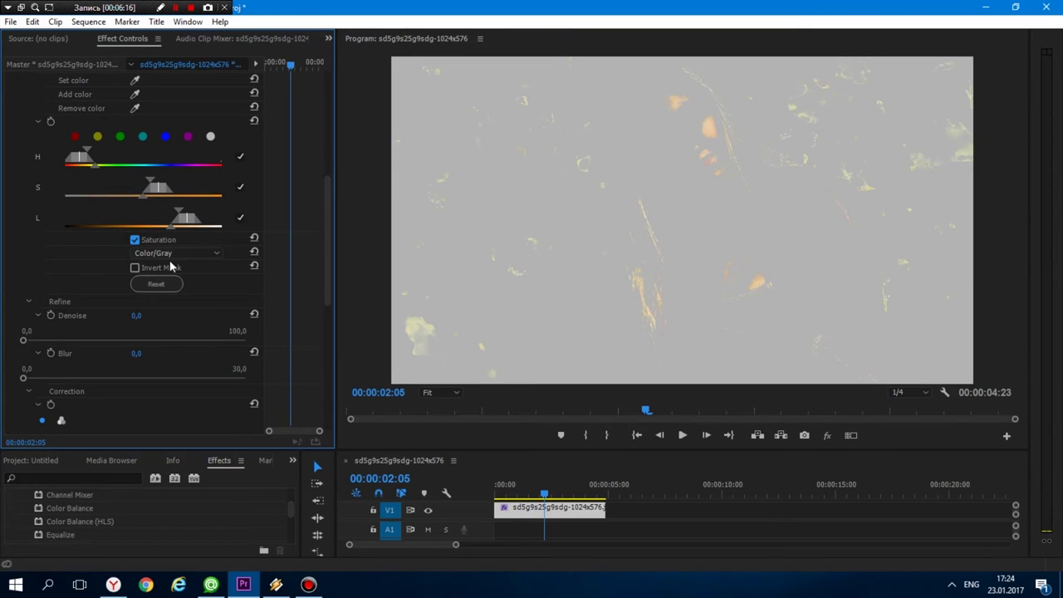
left_click(170, 254)
left_click(174, 296)
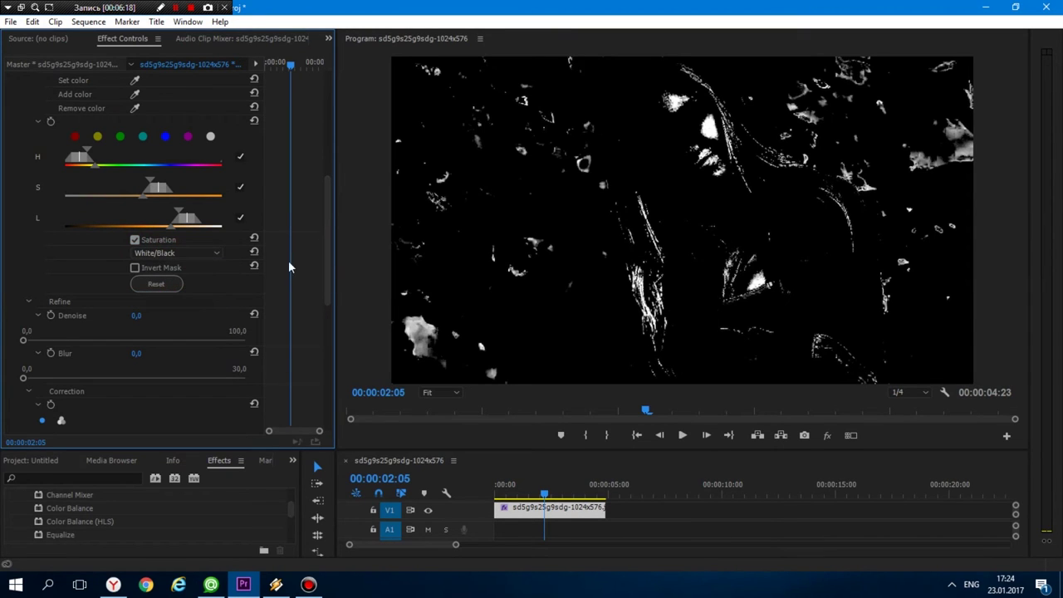
scroll(329, 255, "up", 5)
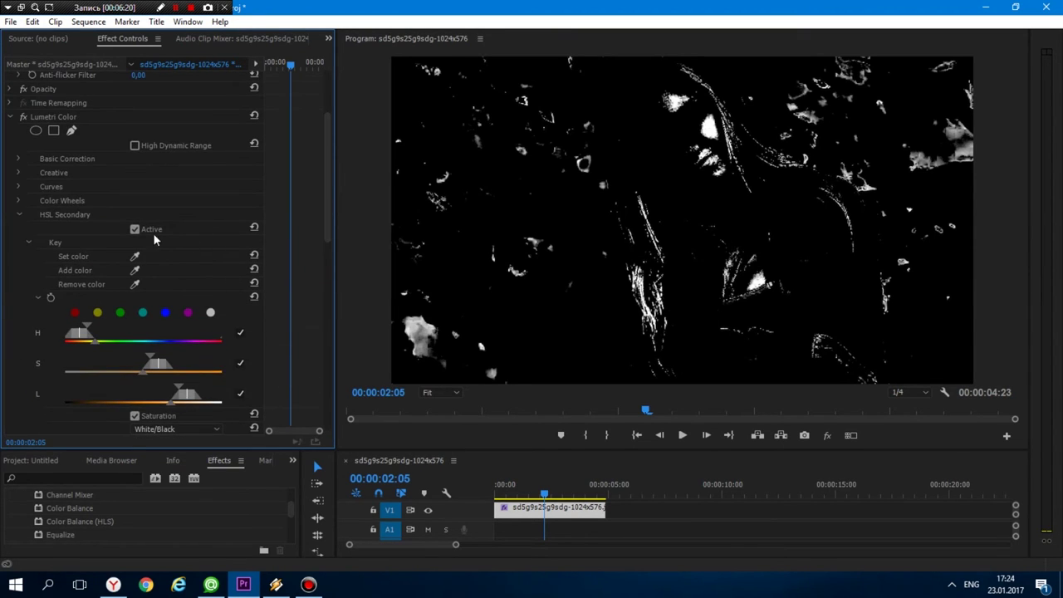
Step: Add more hair and face colours to widen the key, then turn the mask preview off
left_click(135, 271)
left_click(698, 129)
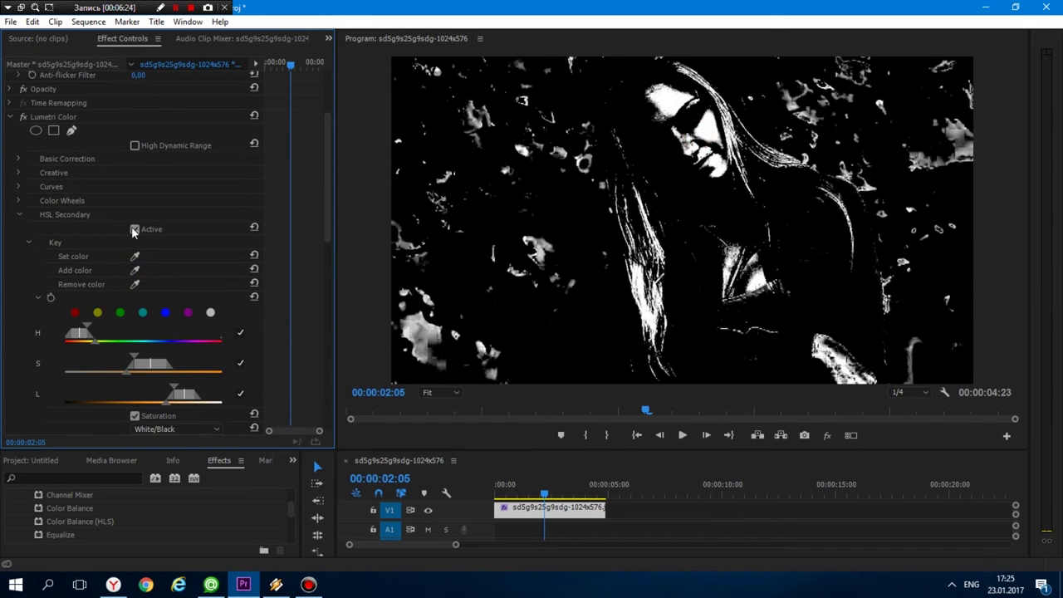
left_click(135, 269)
left_click(667, 149)
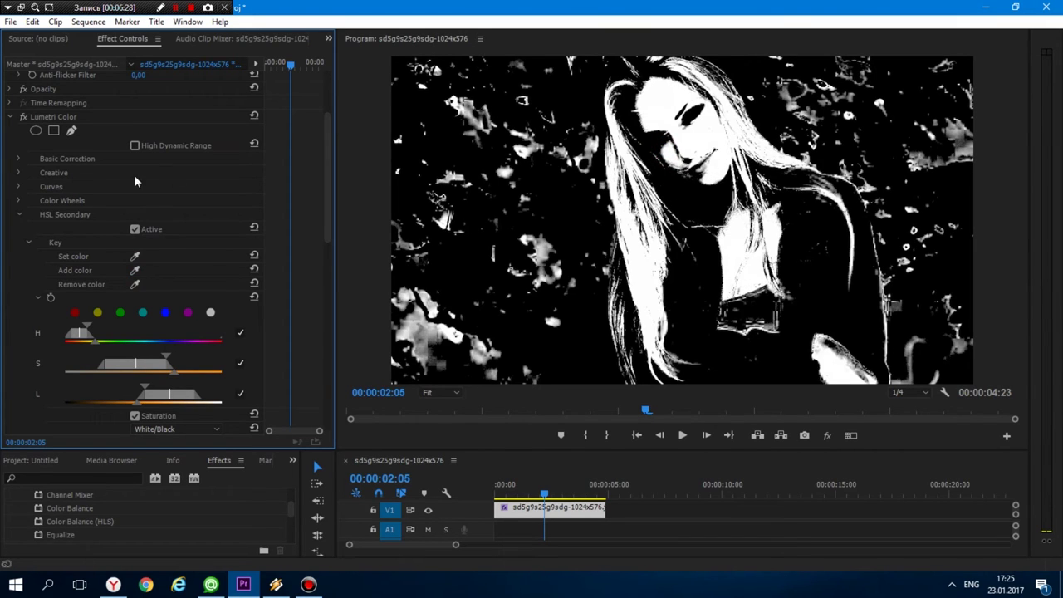
left_click(134, 270)
left_click(633, 102)
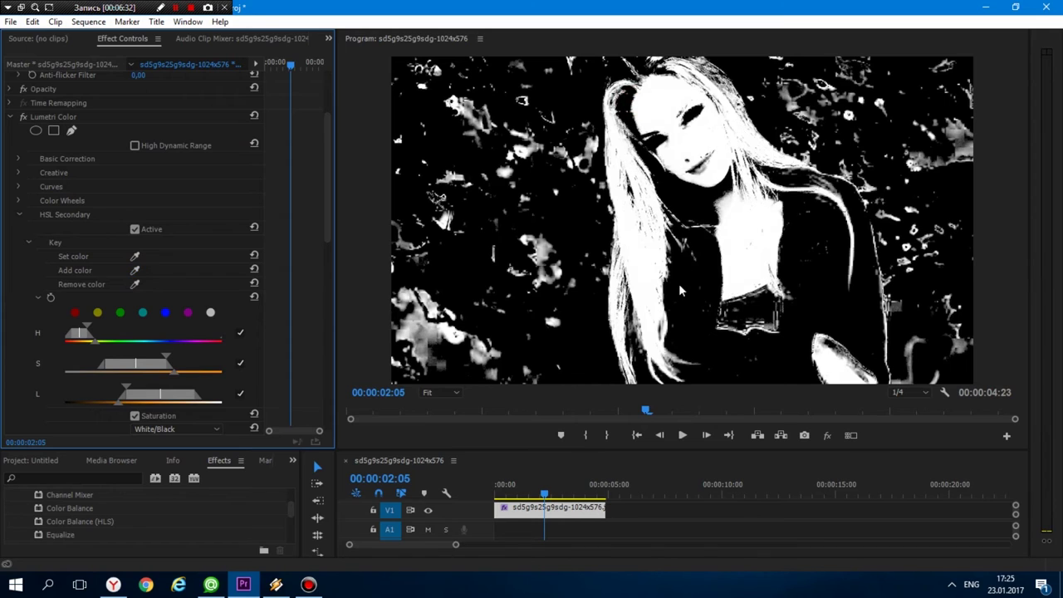
left_click_drag(326, 188, 321, 230)
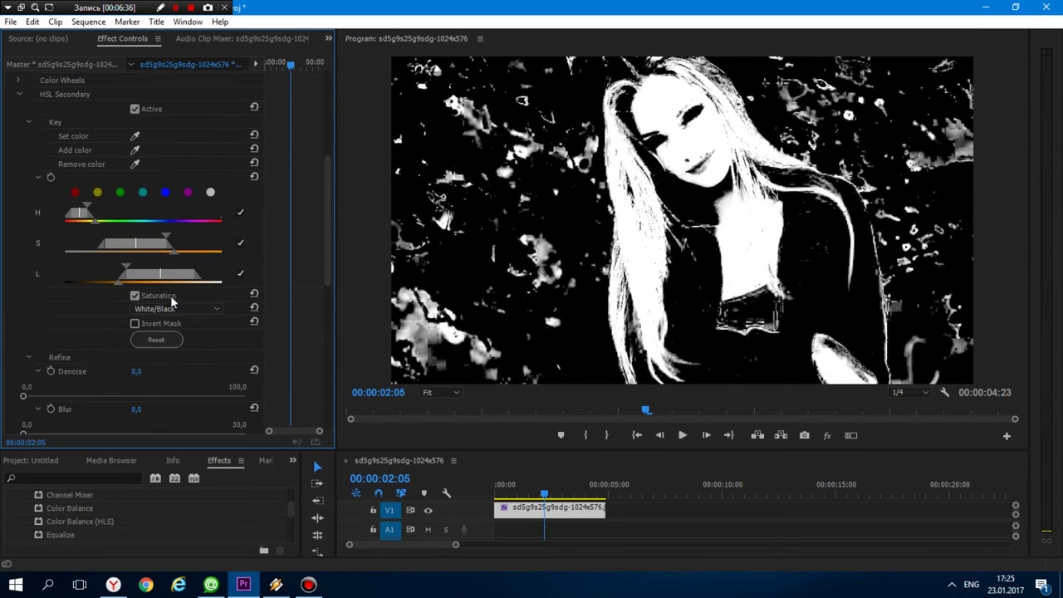
left_click_drag(326, 260, 325, 214)
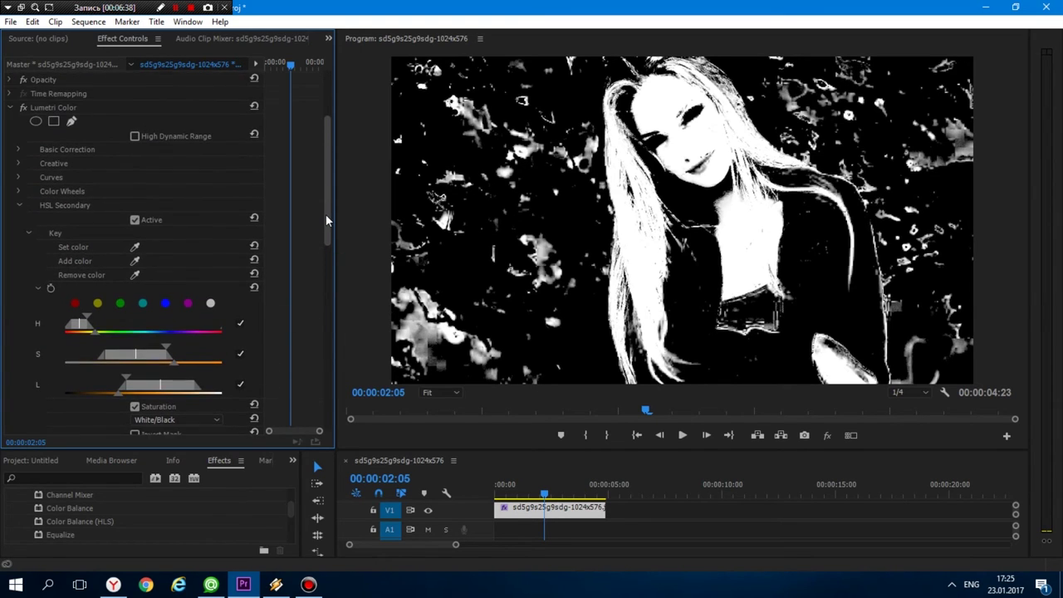
scroll(150, 276, "down", 5)
left_click(135, 226)
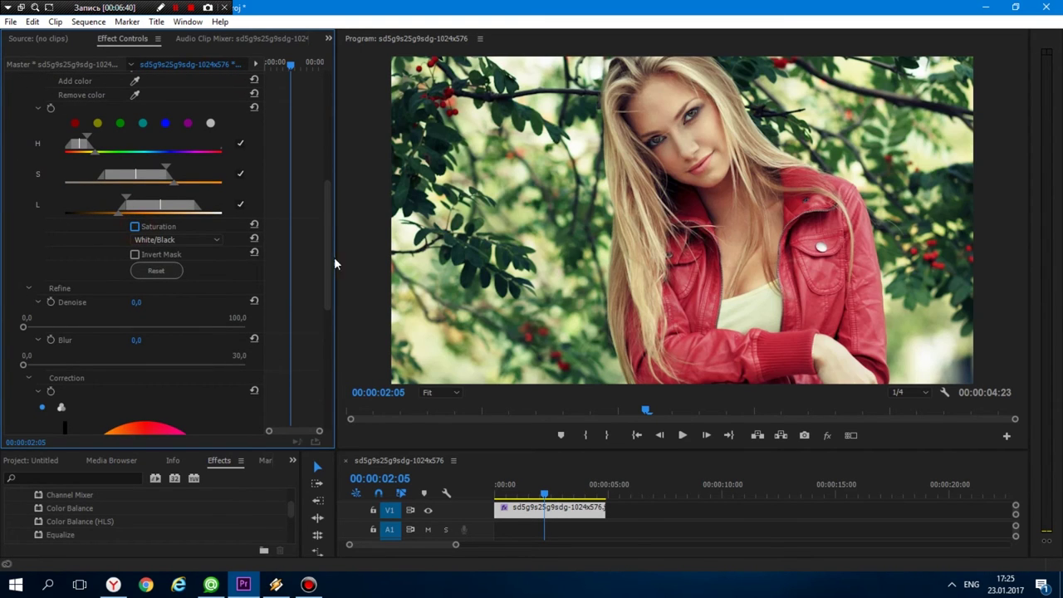
Step: Push the HSL Secondary correction wheel toward warm orange-yellow to turn the keyed hair and skin golden
mouse_move(326, 238)
left_mouse_down()
mouse_move(334, 301)
mouse_move(320, 303)
left_mouse_up()
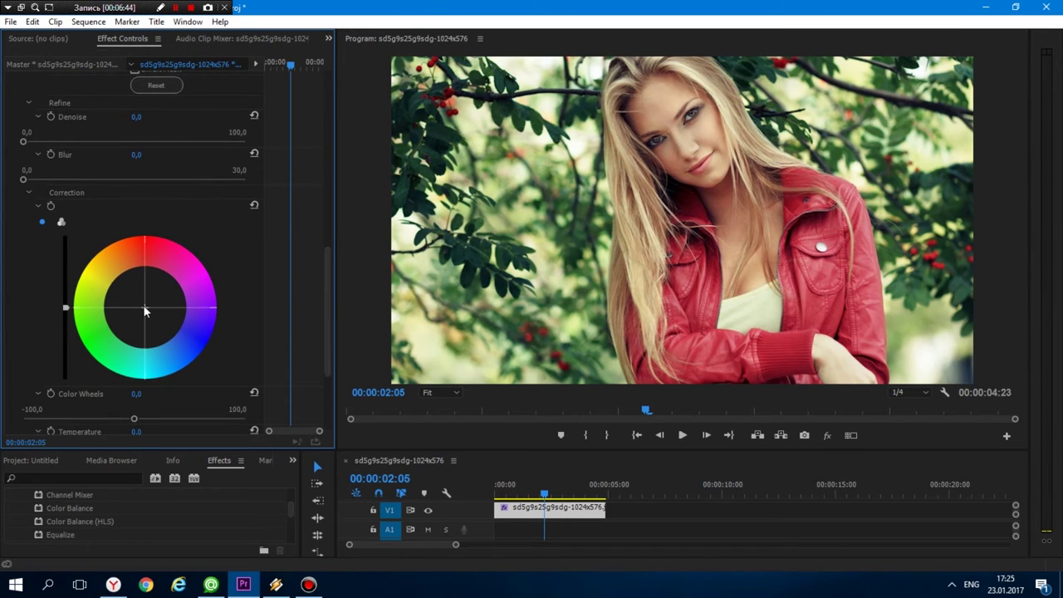
mouse_move(141, 306)
left_mouse_down()
mouse_move(118, 297)
mouse_move(124, 272)
left_mouse_up()
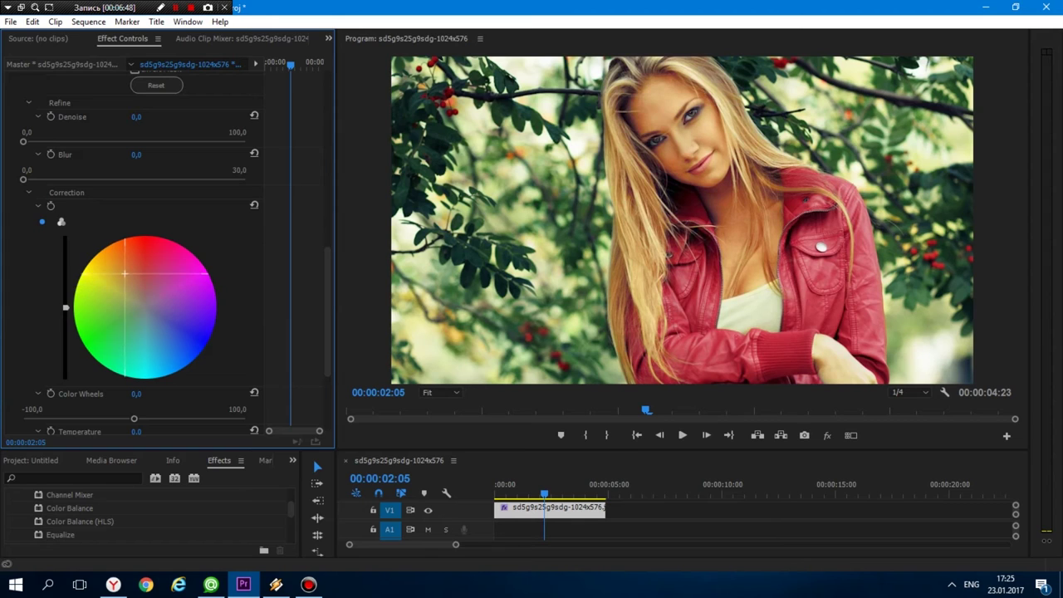
left_click_drag(125, 272, 126, 261)
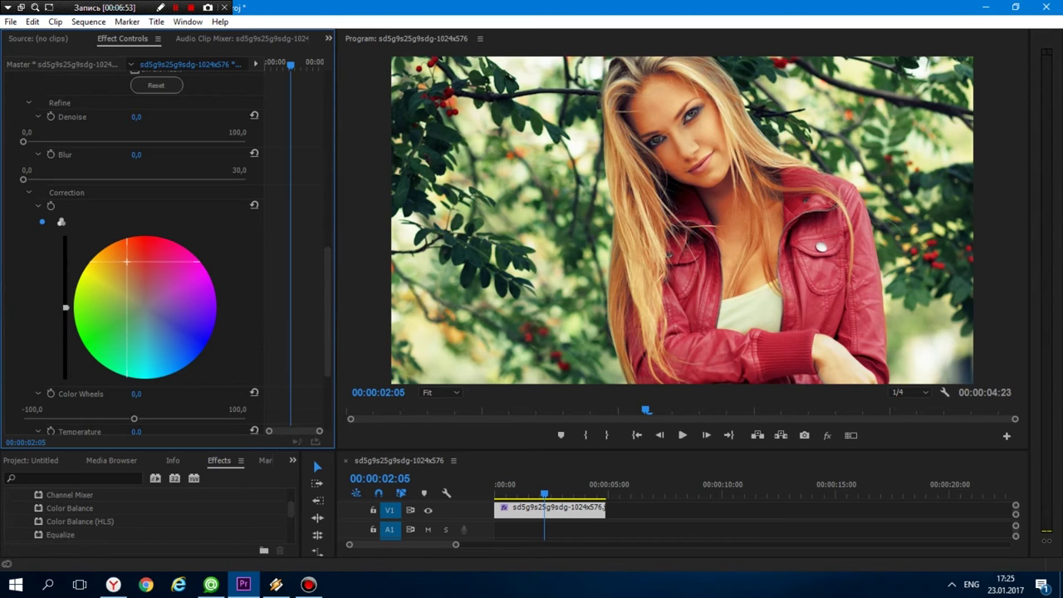
mouse_move(328, 338)
left_mouse_down()
mouse_move(312, 263)
mouse_move(326, 222)
left_mouse_up()
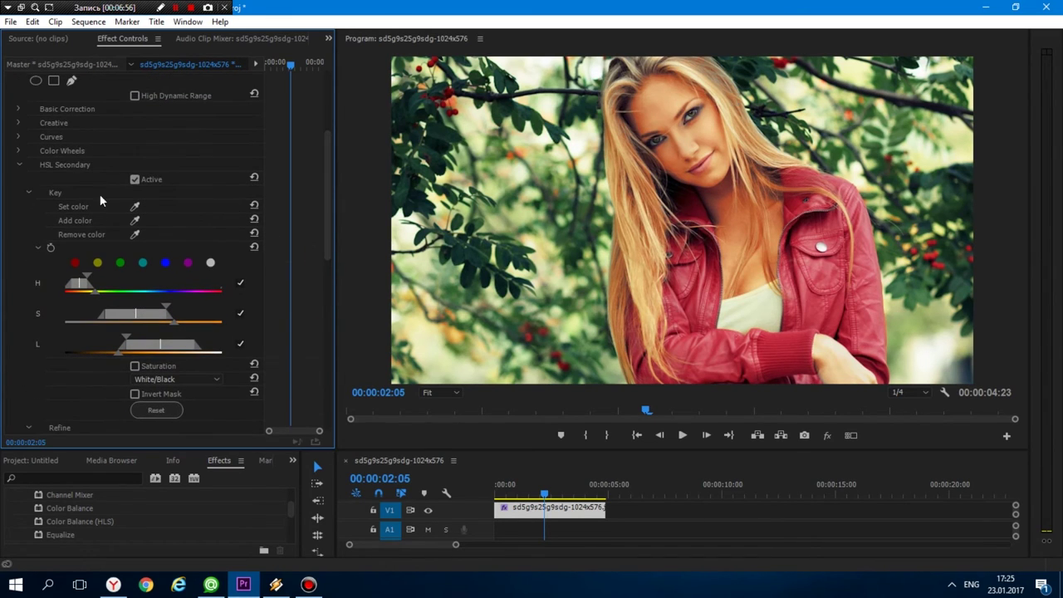
Step: Add three hair colour samples to the key with the Add color eyedropper
left_click(137, 222)
left_click(674, 175)
left_click(137, 223)
left_click(631, 121)
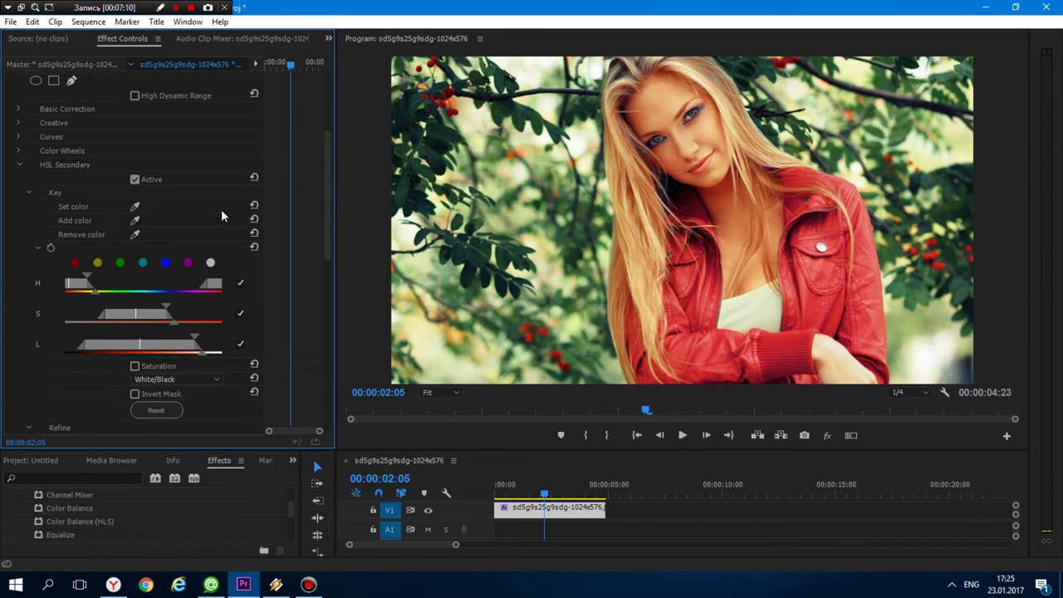
left_click(136, 221)
left_click(625, 104)
Step: Add three more sampled colours to further widen the key's ranges
left_click(135, 220)
left_click(841, 365)
left_click(136, 220)
left_click(826, 342)
left_click(135, 220)
left_click(669, 139)
left_click_drag(661, 454, 653, 527)
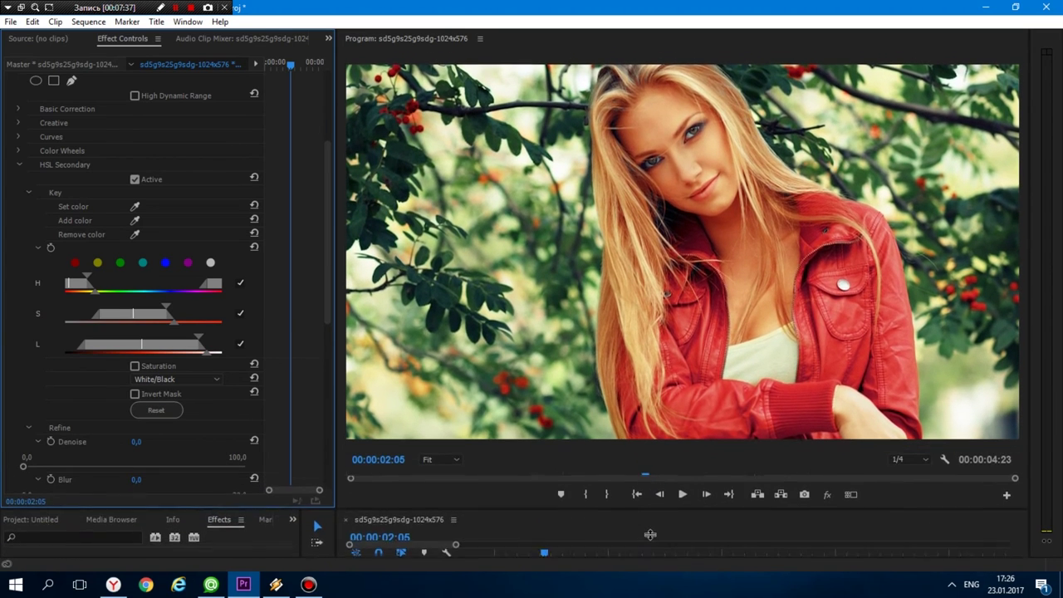
Step: Set Refine Blur to 3,8 to soften the key edges
mouse_move(653, 527)
left_mouse_down()
mouse_move(650, 539)
mouse_move(650, 421)
left_mouse_up()
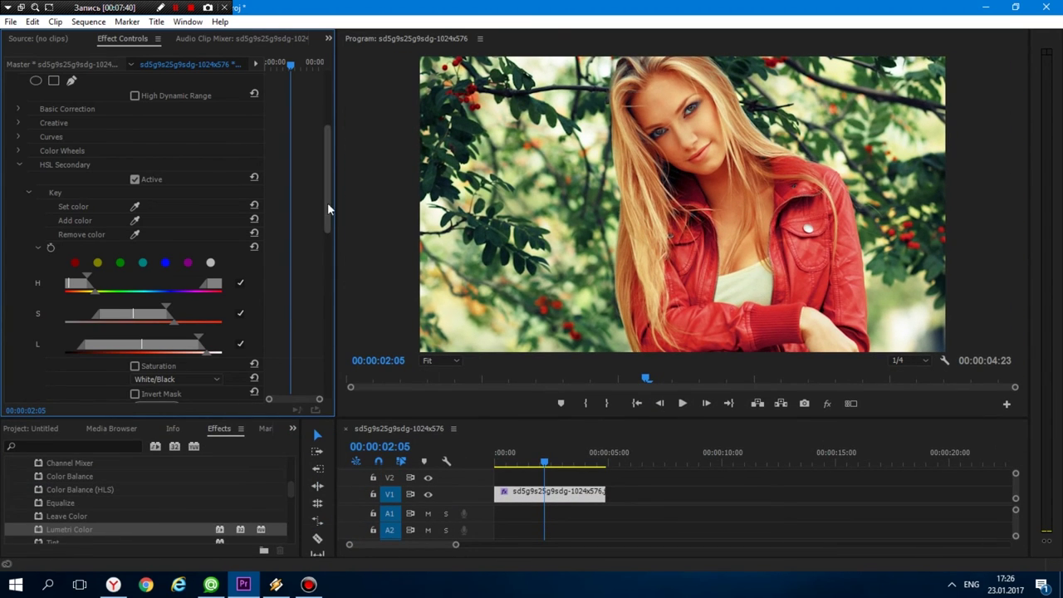
left_click_drag(327, 199, 325, 299)
left_click_drag(26, 204, 51, 204)
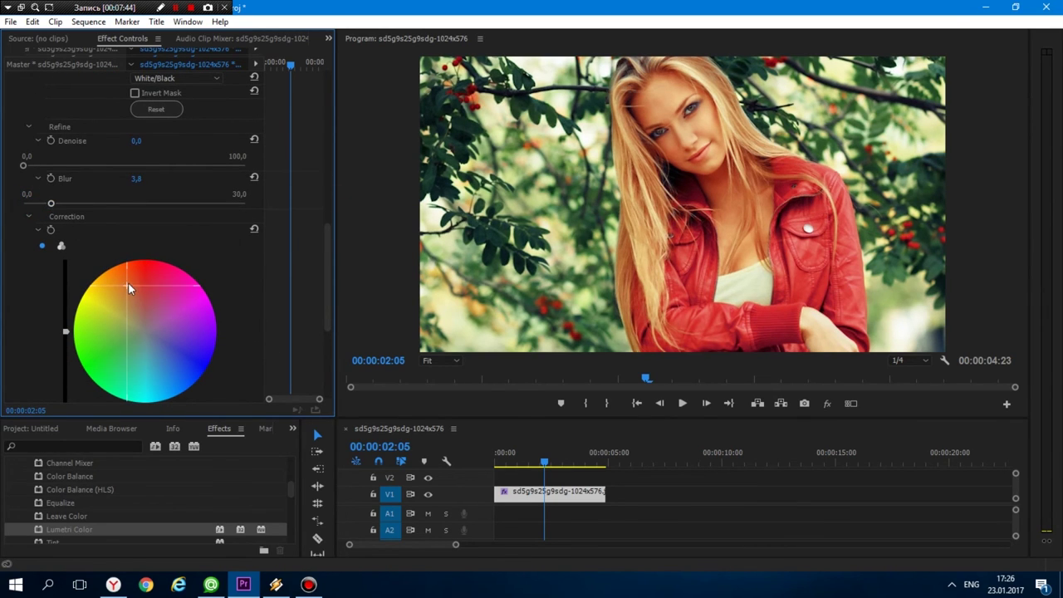
left_click_drag(326, 276, 331, 352)
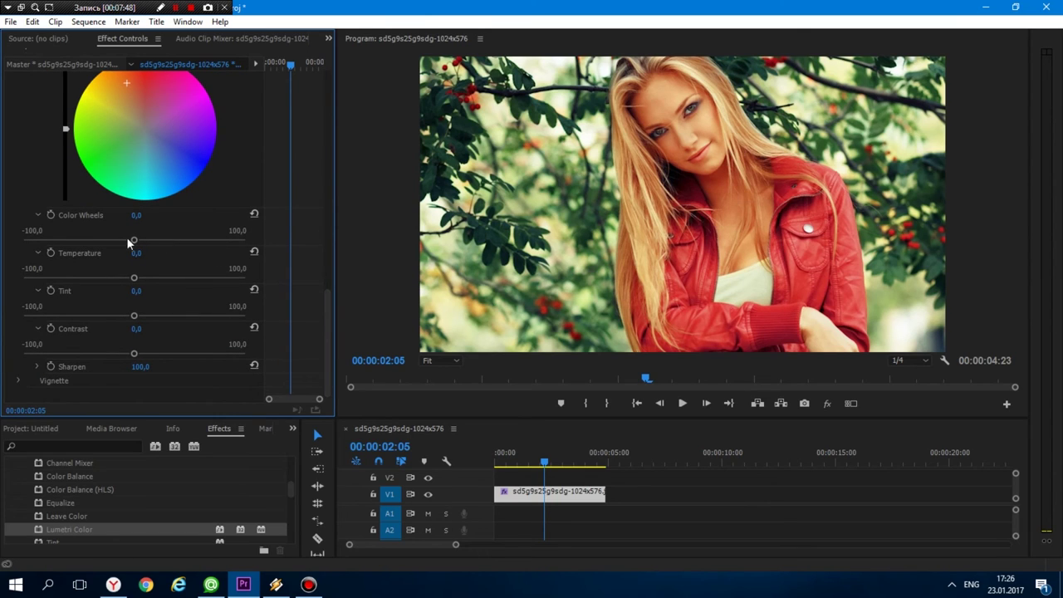
Step: Set Color Wheels -13,8, Temperature -10,2, Tint -13,8 and Contrast 37,1 for the keyed areas
left_click_drag(135, 240, 120, 242)
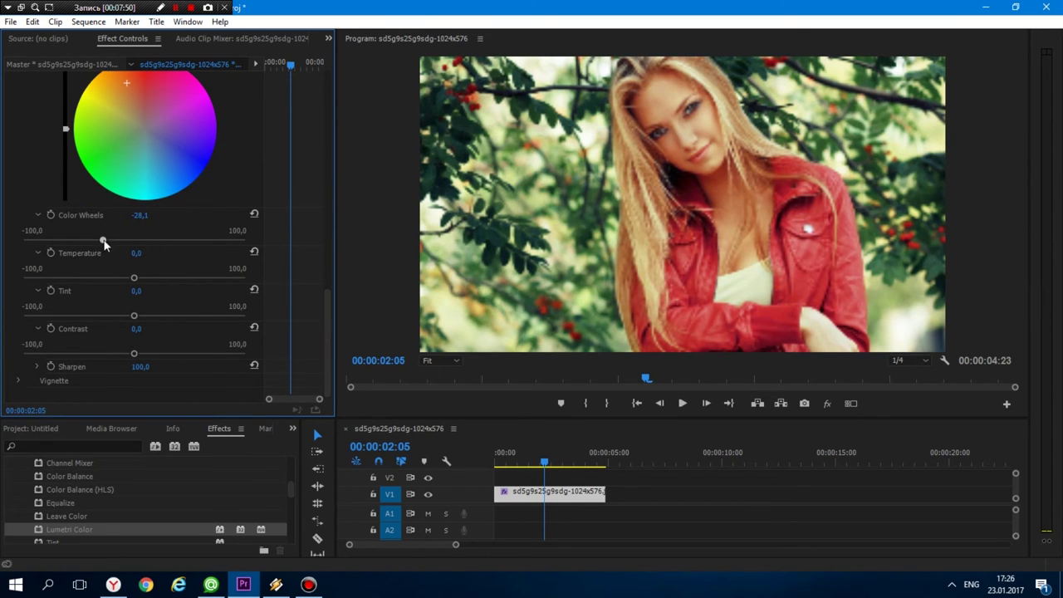
mouse_move(133, 278)
left_mouse_down()
mouse_move(115, 282)
mouse_move(127, 282)
left_mouse_up()
left_click_drag(134, 315, 119, 325)
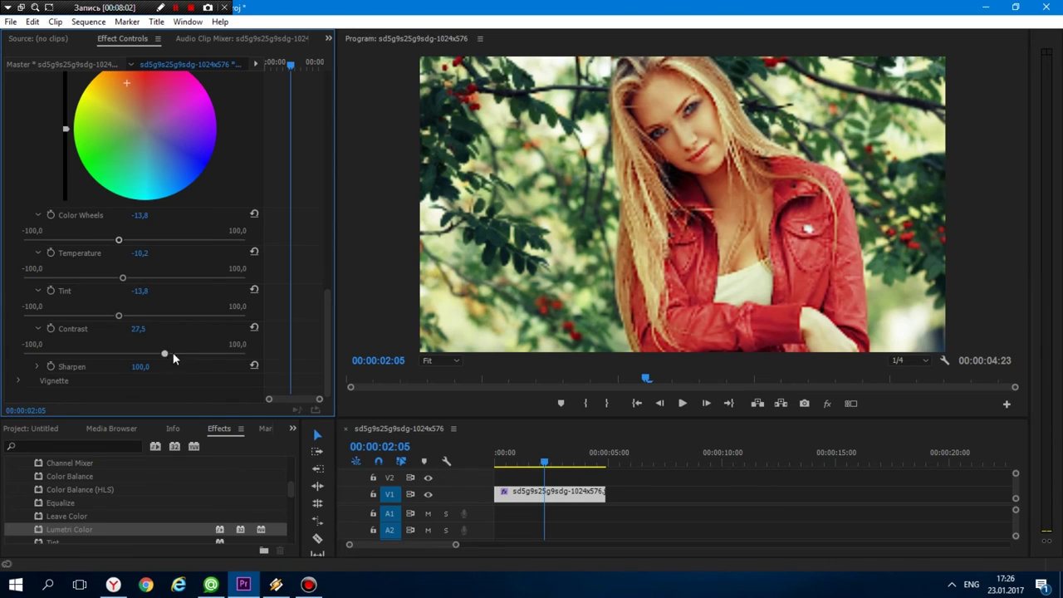
left_click_drag(154, 354, 174, 354)
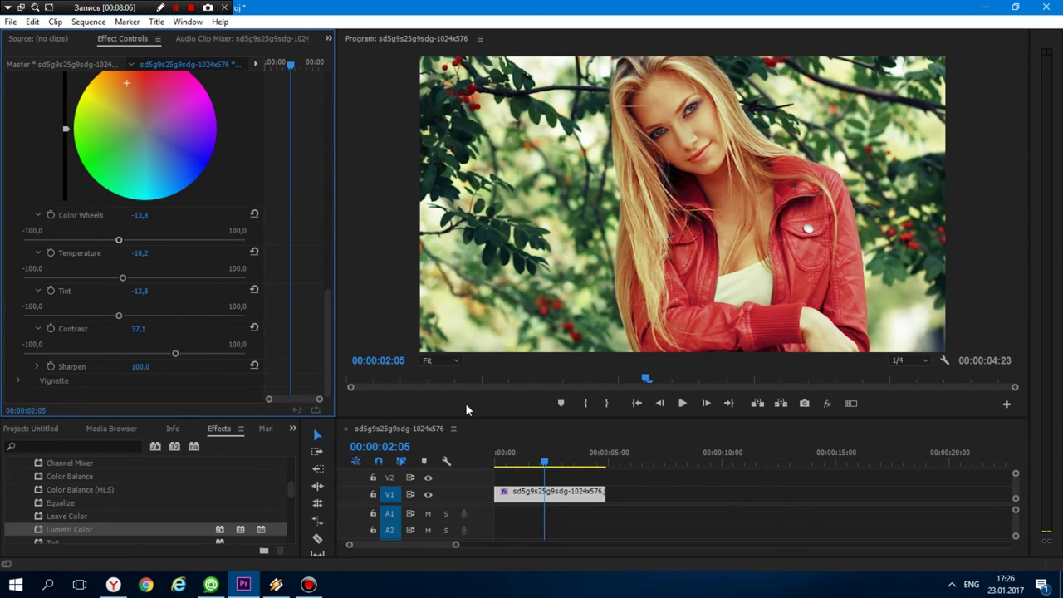
left_click_drag(489, 417, 463, 503)
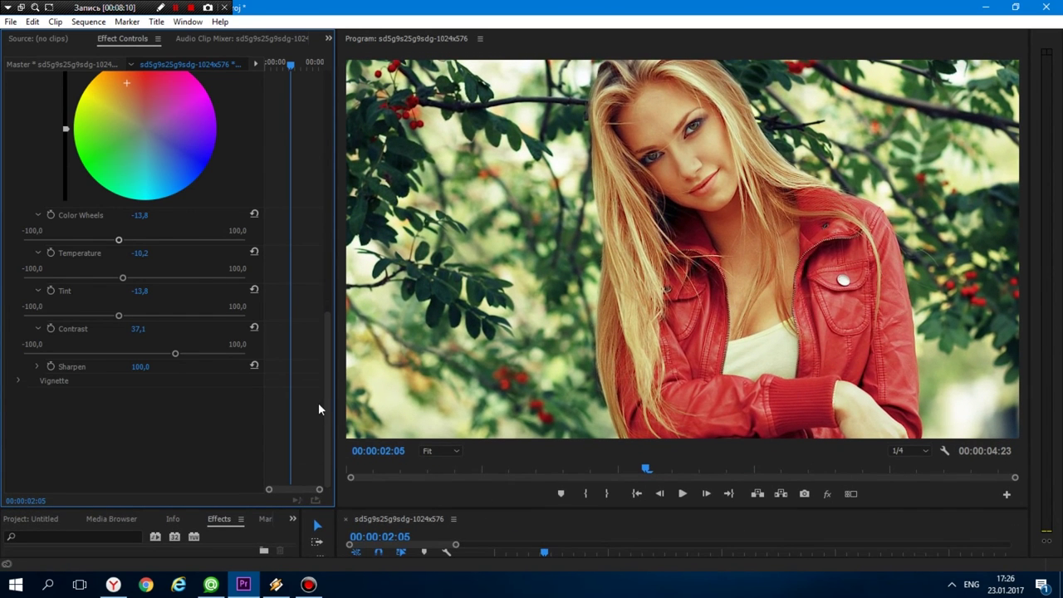
left_click_drag(325, 410, 332, 201)
left_click(25, 164)
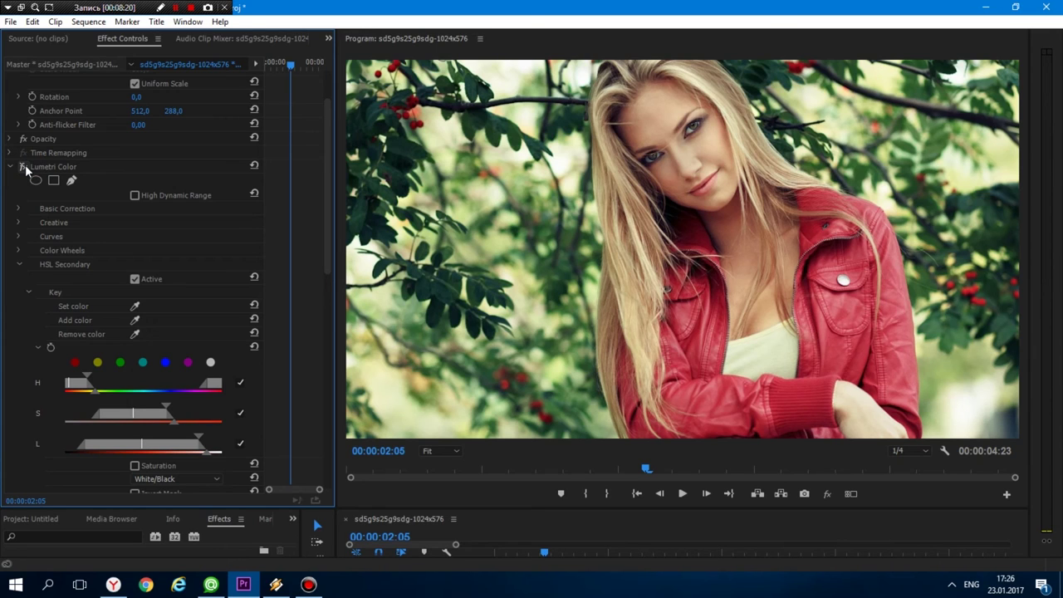
left_click(24, 166)
left_click(24, 167)
left_click(24, 167)
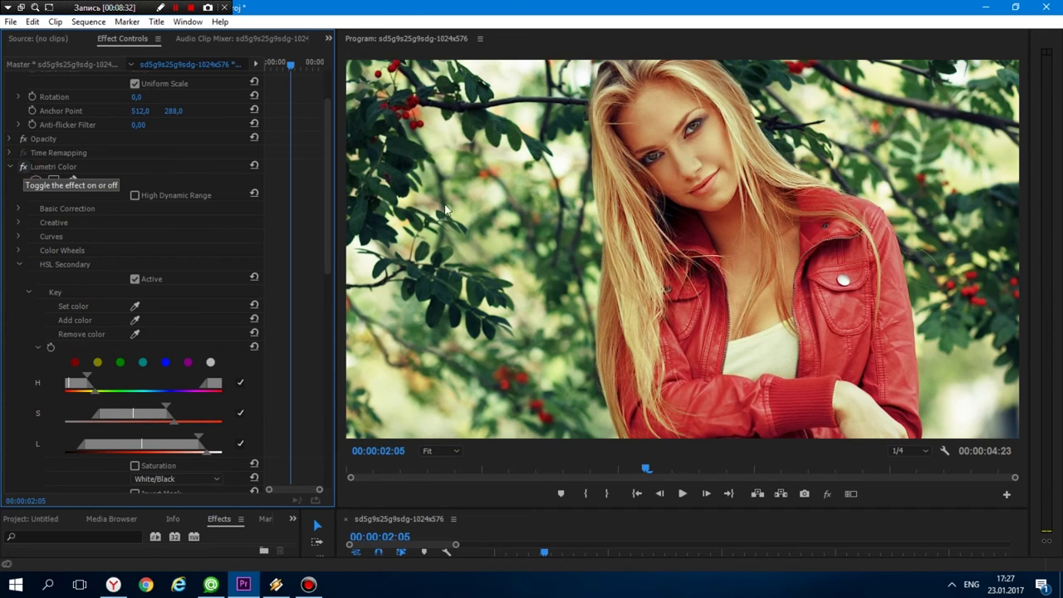
Step: Compare the grade on and off, then start a pen mask up the left edge of her hair
left_click(23, 166)
left_click(23, 166)
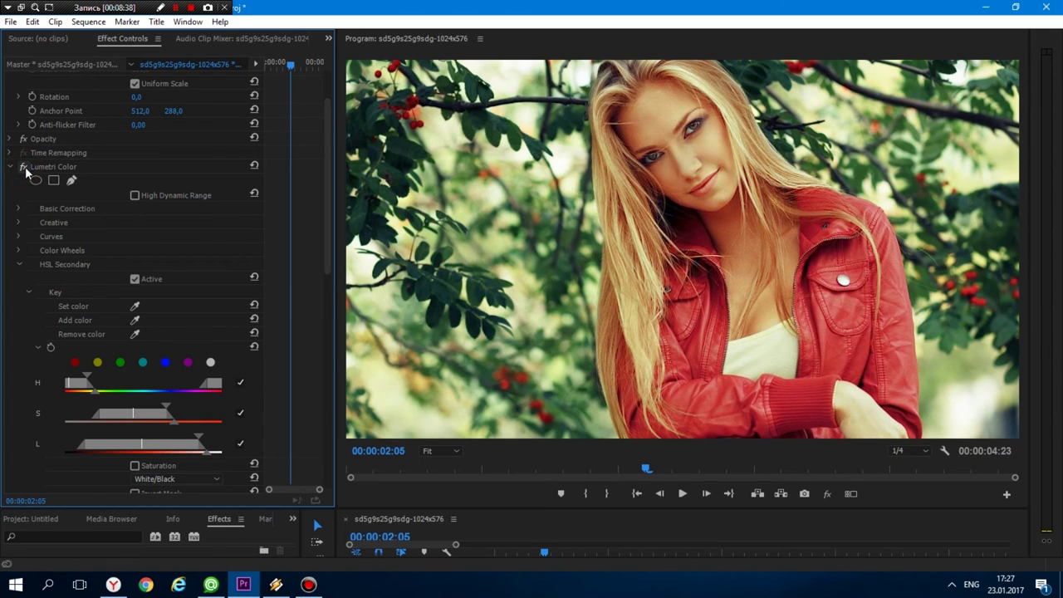
left_click(72, 180)
left_click(608, 248)
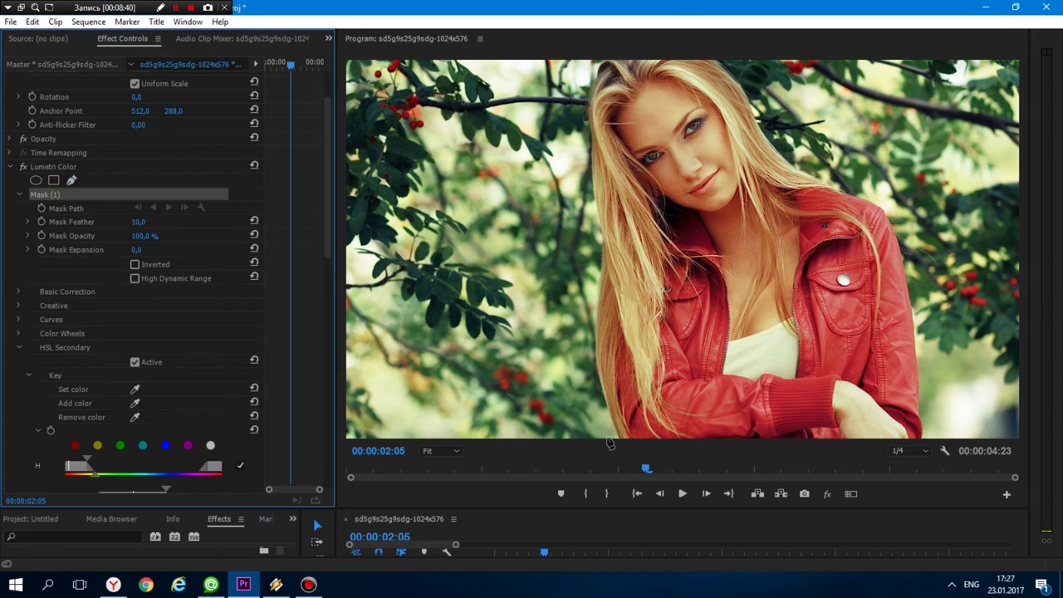
left_click(608, 435)
left_click(584, 331)
left_click(594, 259)
left_click(596, 198)
left_click(586, 116)
left_click(593, 70)
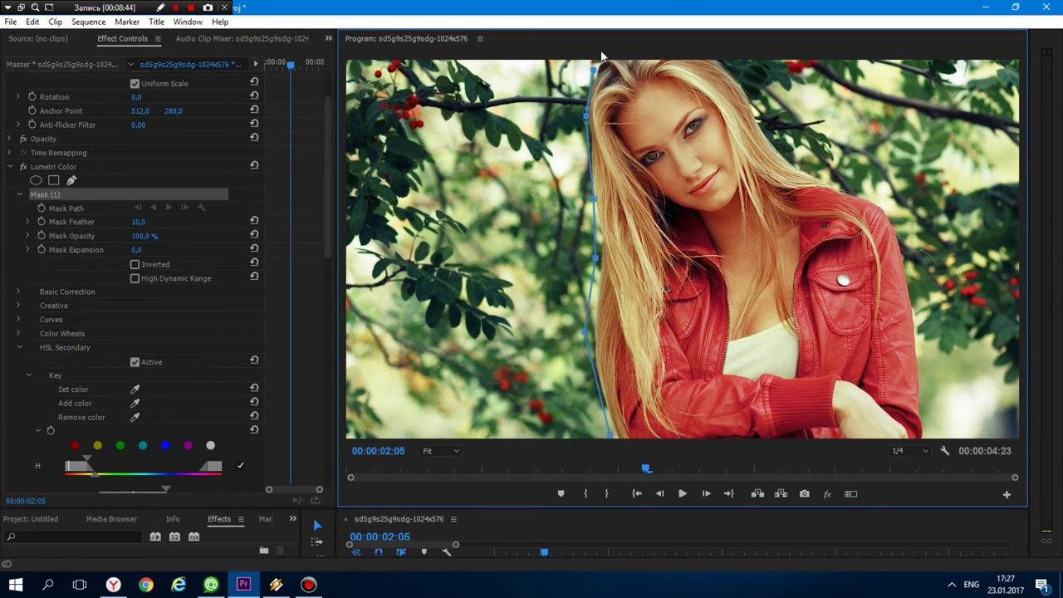
left_click(599, 59)
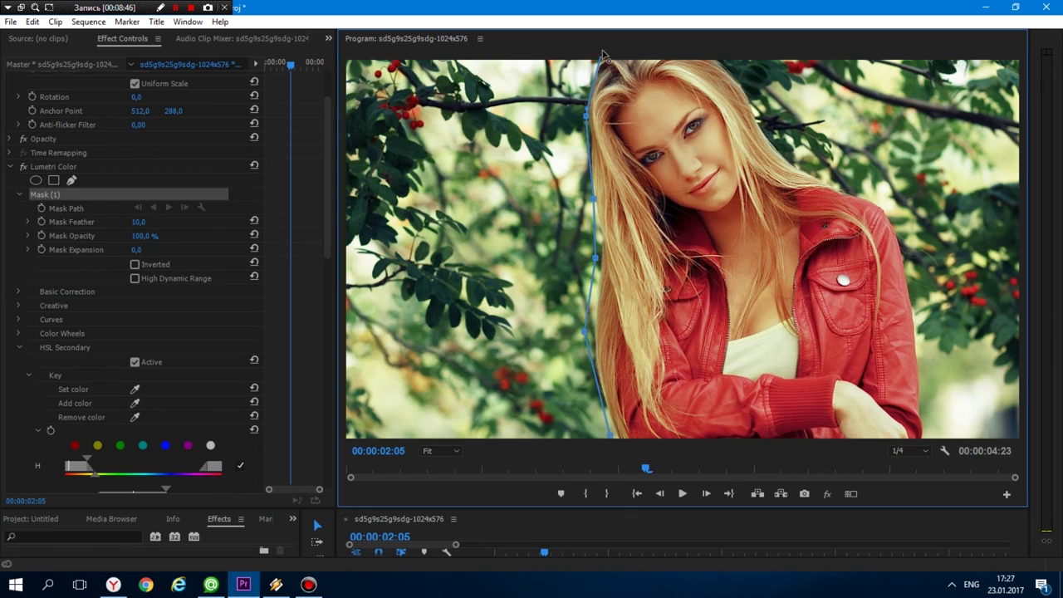
Step: Continue the mask down the right side of her hair to the shoulder
left_click(734, 60)
left_click(751, 98)
left_click(762, 117)
left_click(766, 136)
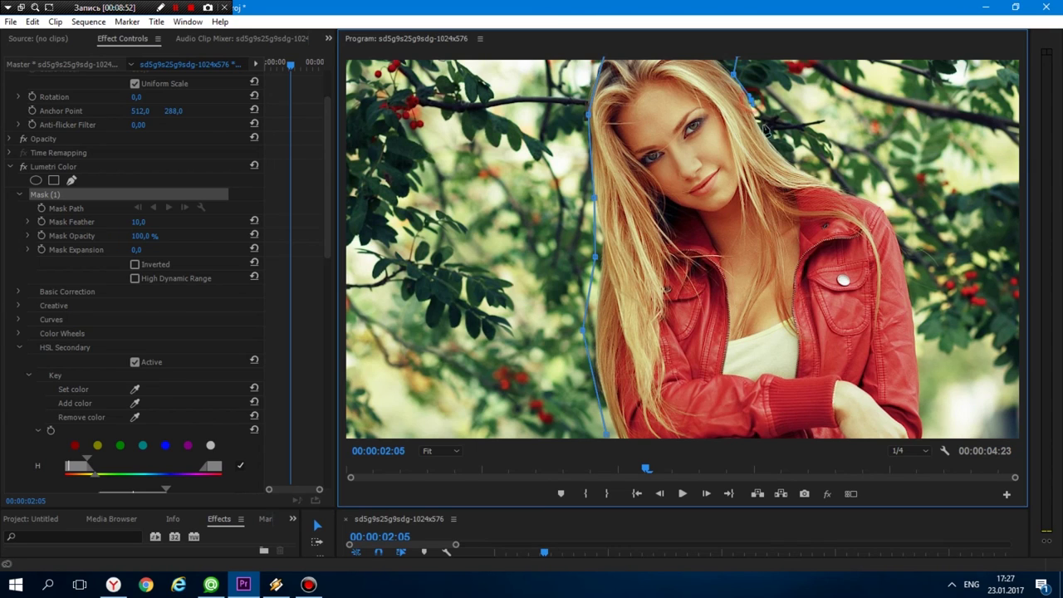
left_click(801, 166)
left_click(834, 181)
left_click(856, 192)
Step: Trace the jacket's right edge to the image bottom and close the mask at the first point
left_click(888, 218)
left_click(912, 310)
left_click(916, 381)
left_click(921, 412)
left_click(920, 431)
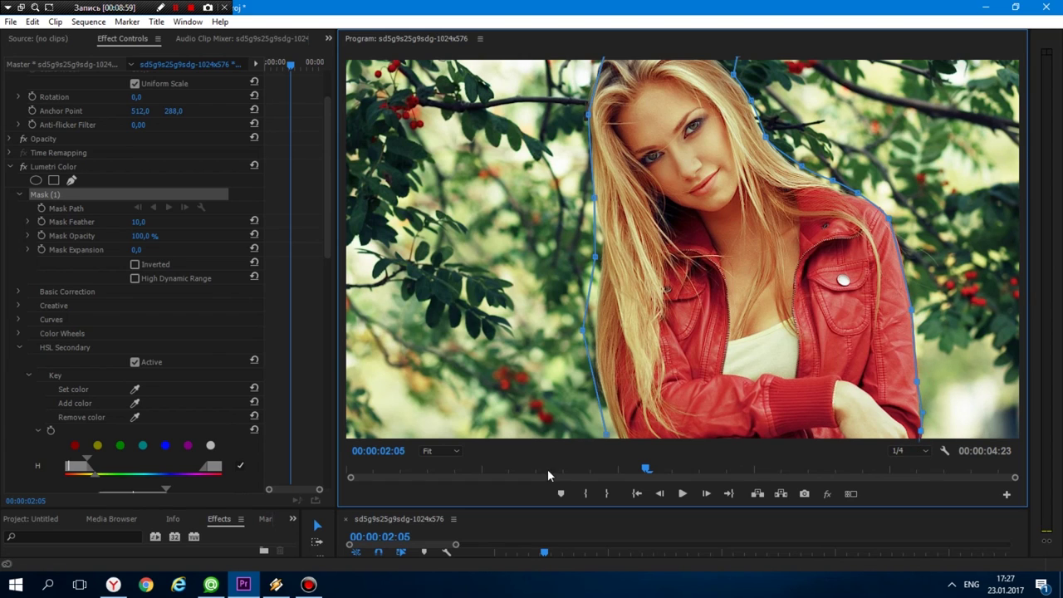
left_click(606, 436)
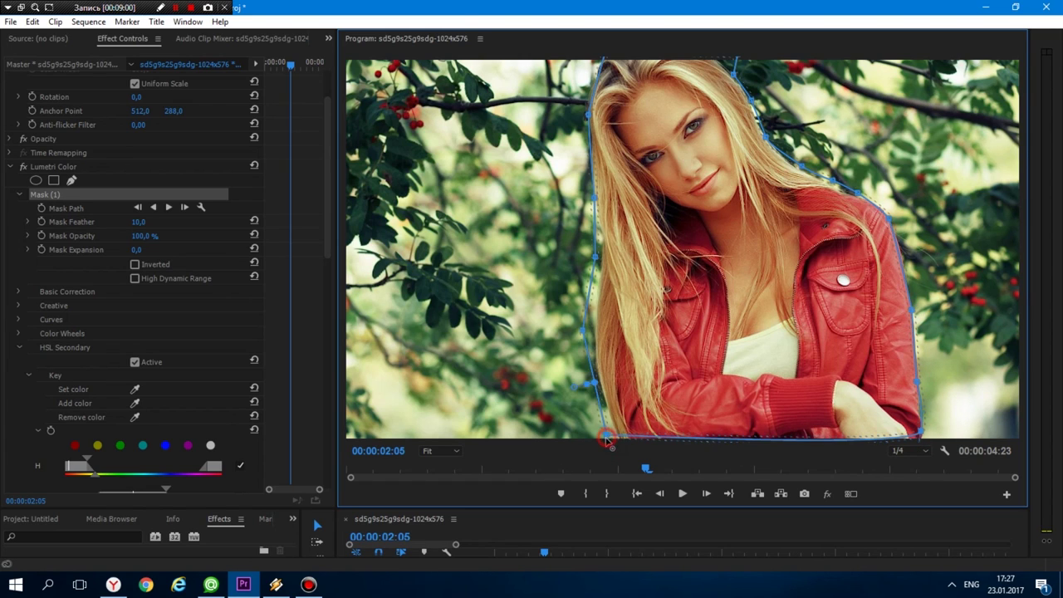
left_click_drag(605, 439, 620, 446)
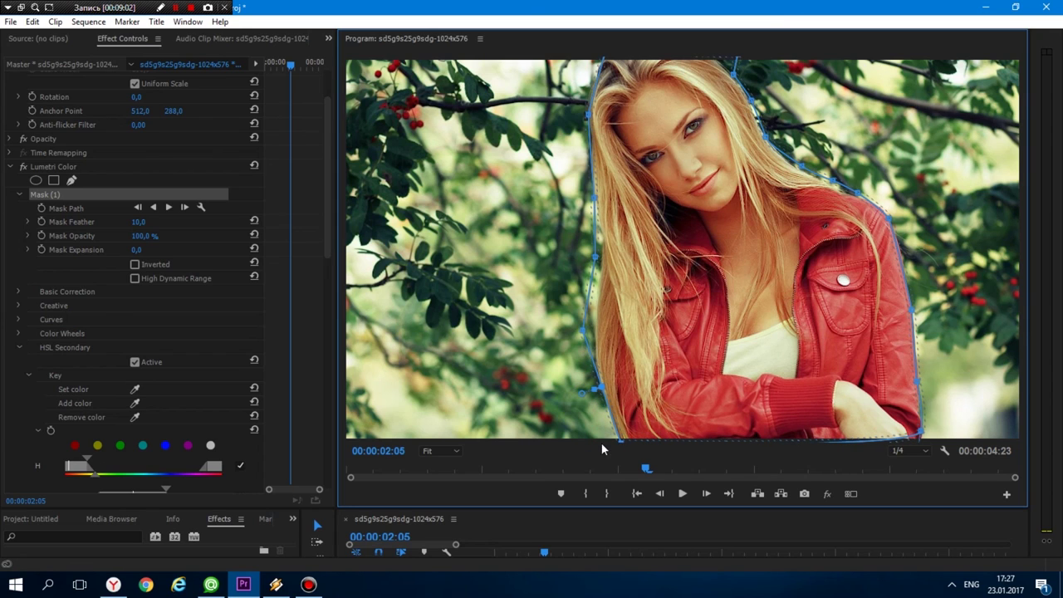
Step: Compare the Lumetri grade on and off, then deselect Mask (1) to hide its outline
left_click(24, 167)
left_click(24, 167)
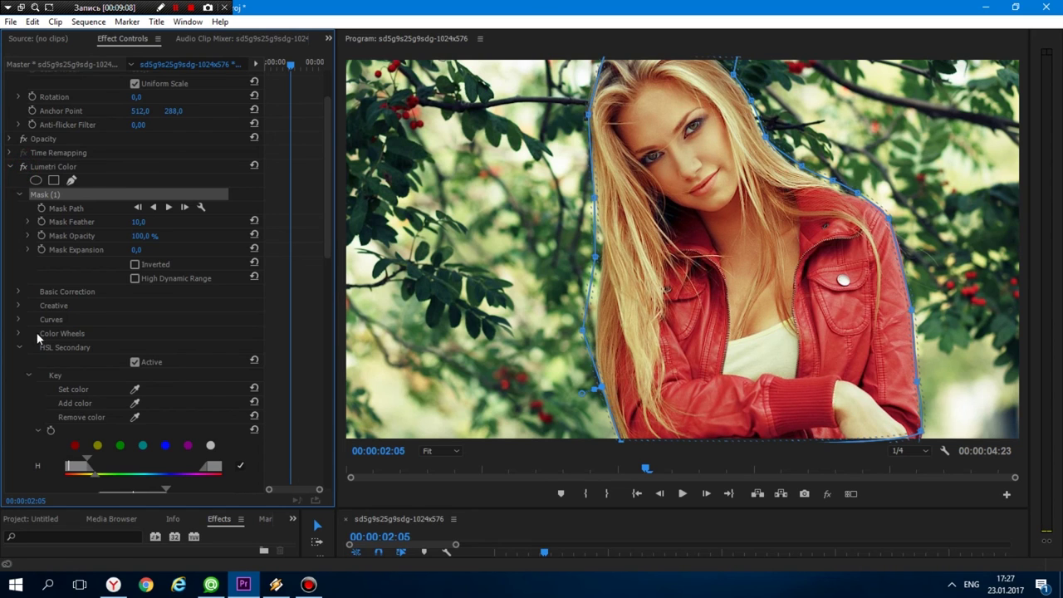
left_click(25, 167)
left_click(50, 171)
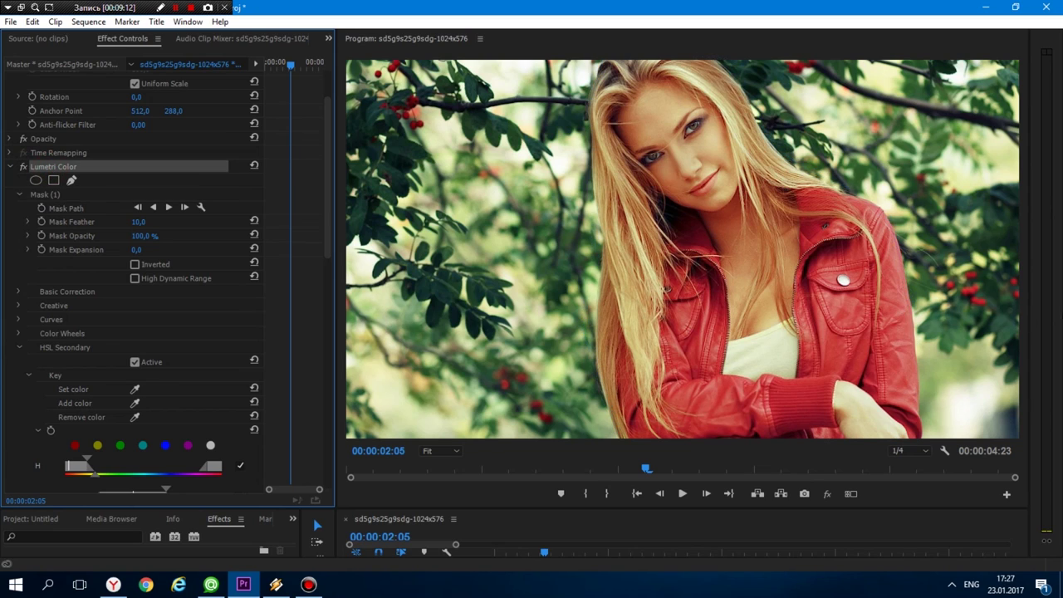